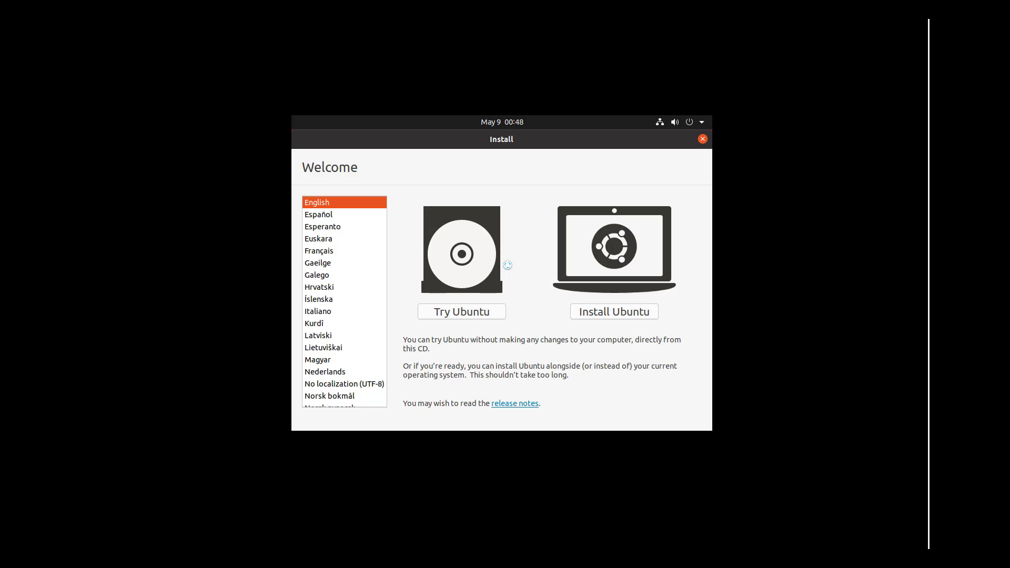
- Choose Install Ubuntu and keep the English (US) keyboard layout
left_click(616, 315)
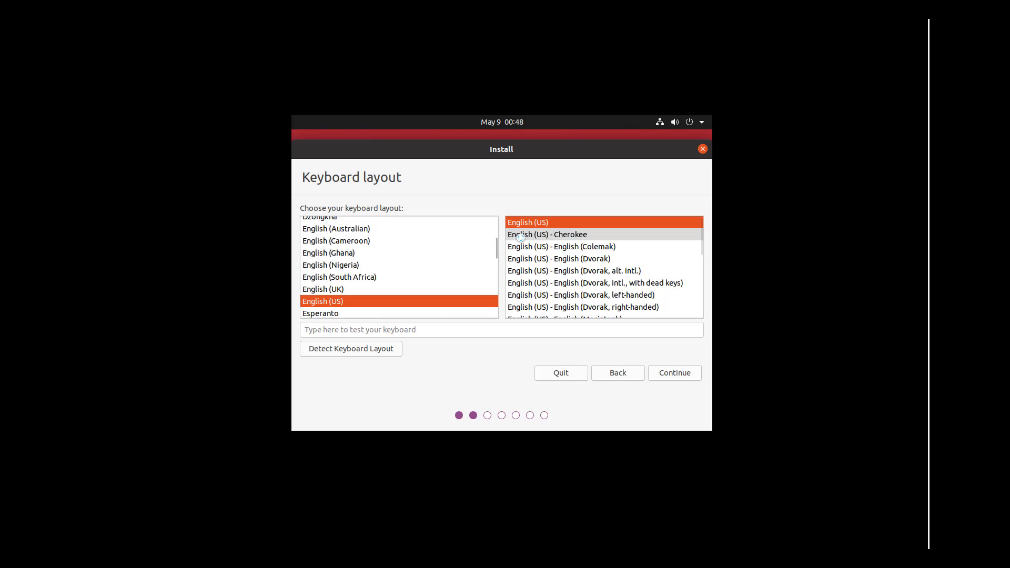
left_click(668, 377)
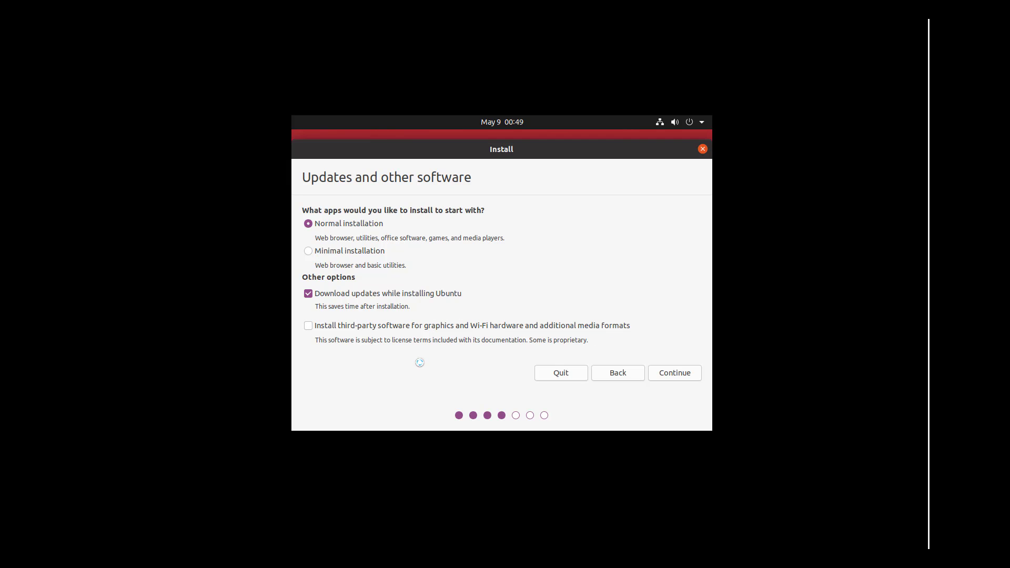
- Enable third-party software for graphics, Wi-Fi and media formats, then continue
left_click(307, 325)
left_click(667, 373)
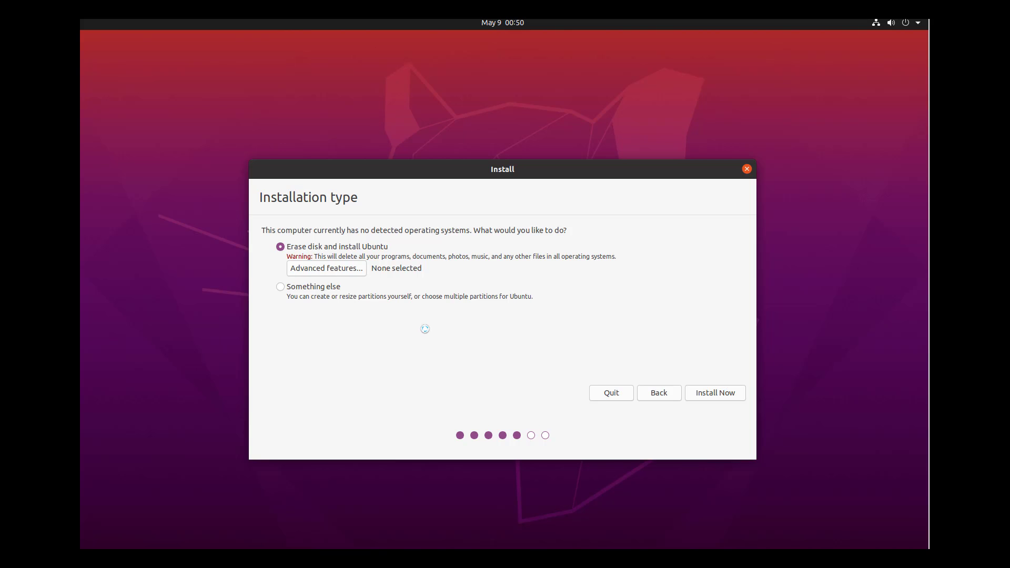
- Erase the whole disk, confirm writing partition changes, and accept New York as the location
left_click(716, 392)
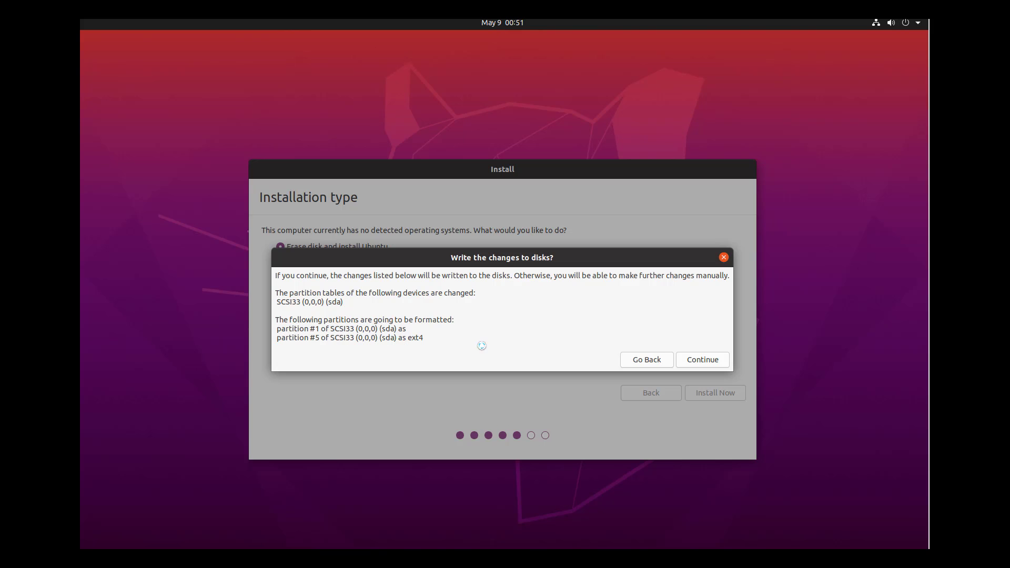
left_click(683, 362)
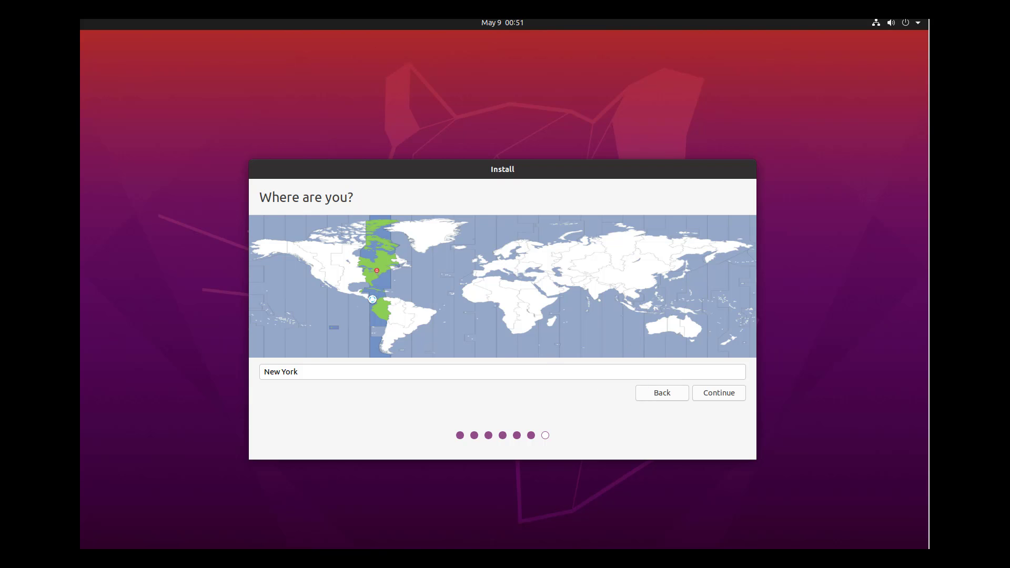
left_click(706, 395)
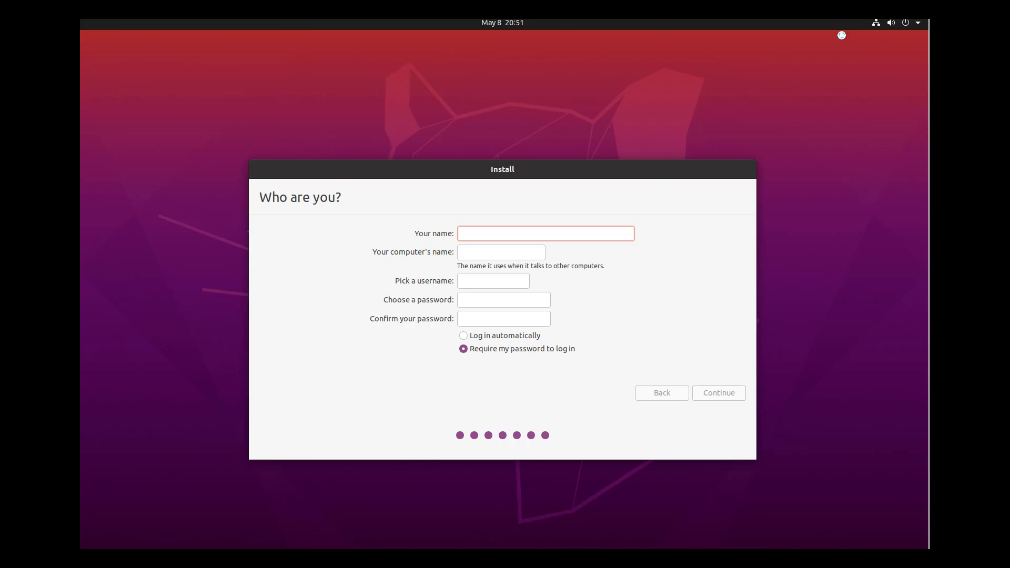
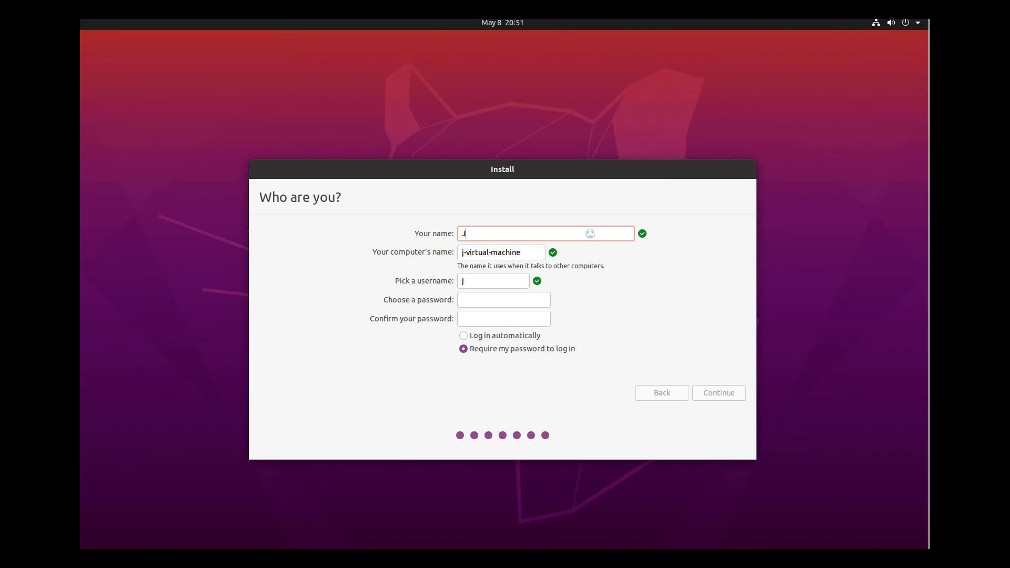
- Enter the user's full name, computer name jbuntu, and the account password
key("Tab")
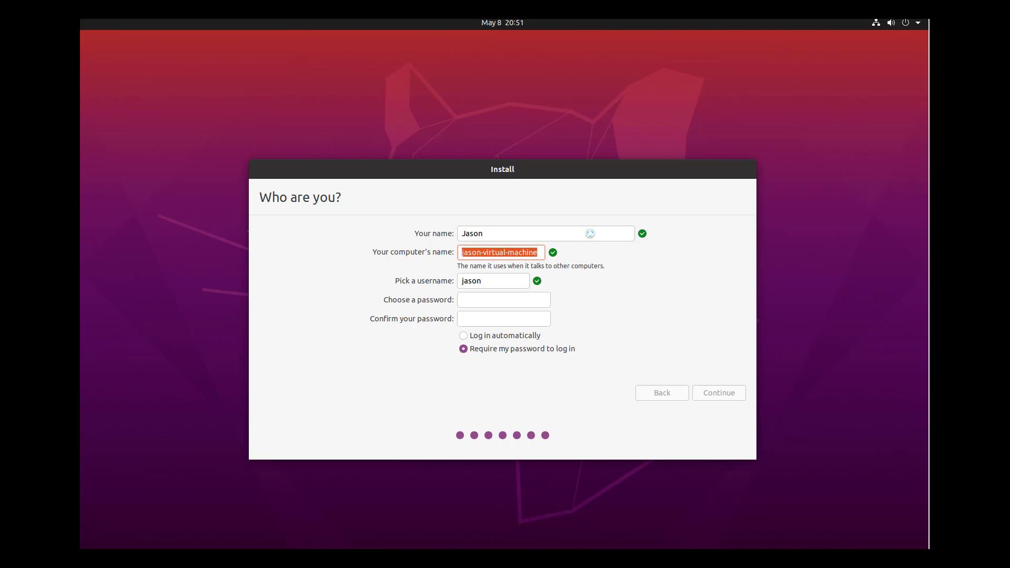
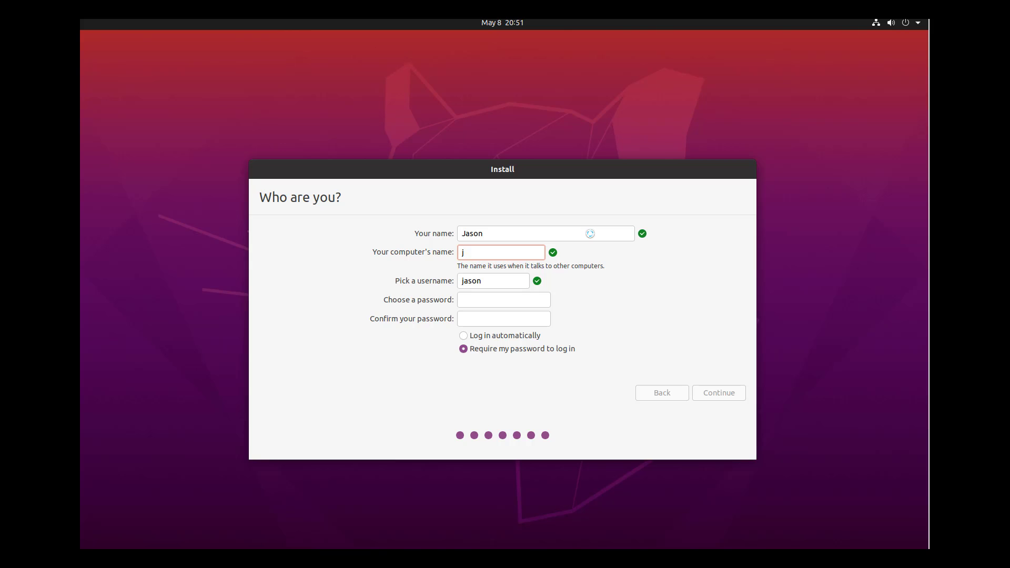
key("Tab")
key("Tab")
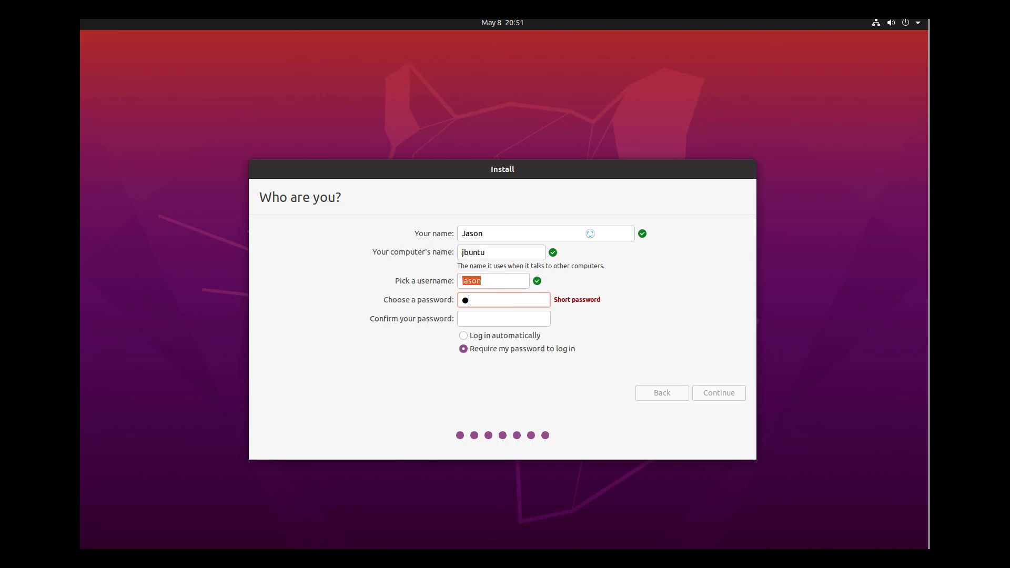
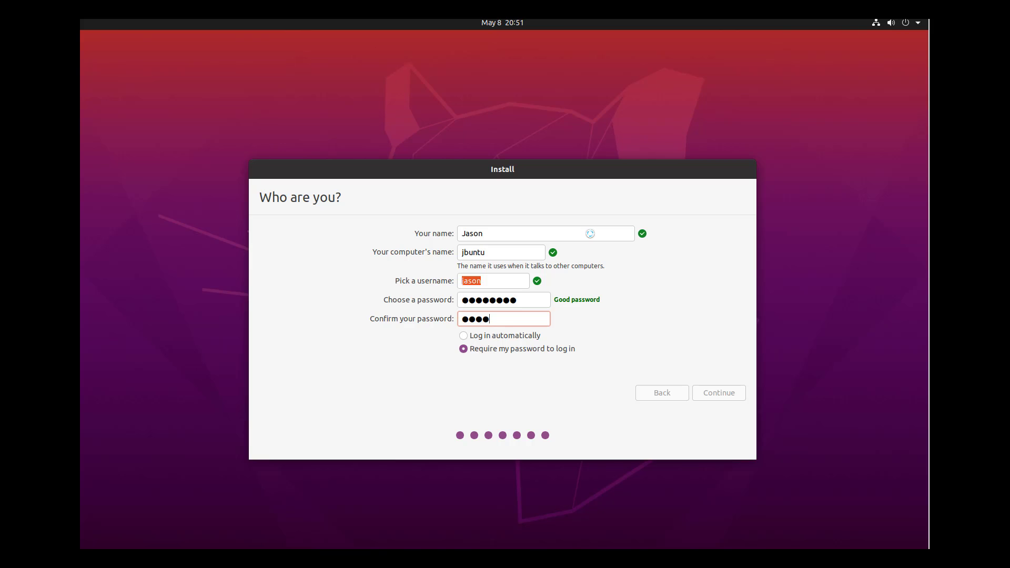
- Submit the account details and follow the detailed log until installation completes
left_click(718, 395)
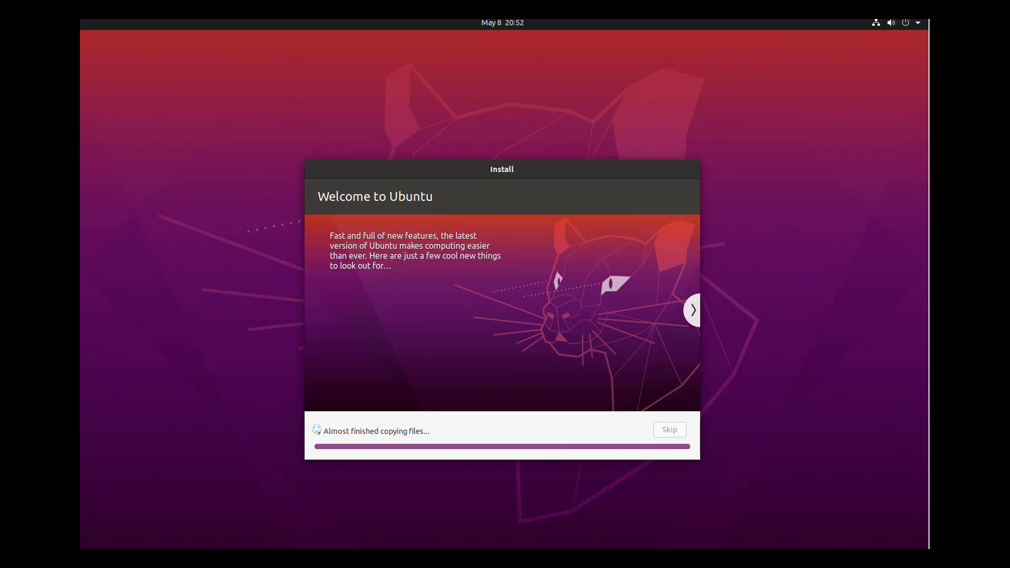
left_click(319, 431)
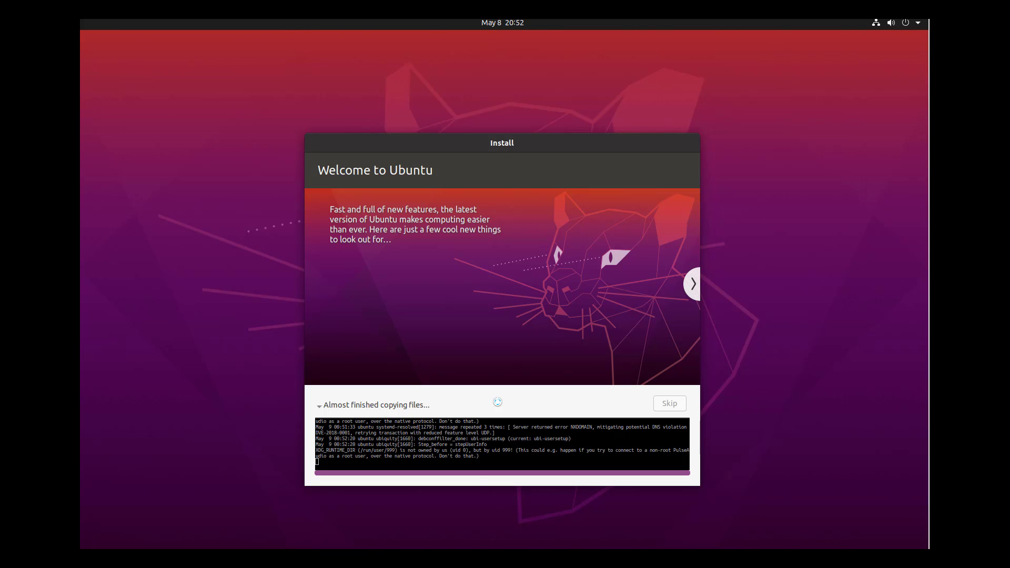
left_click(684, 557)
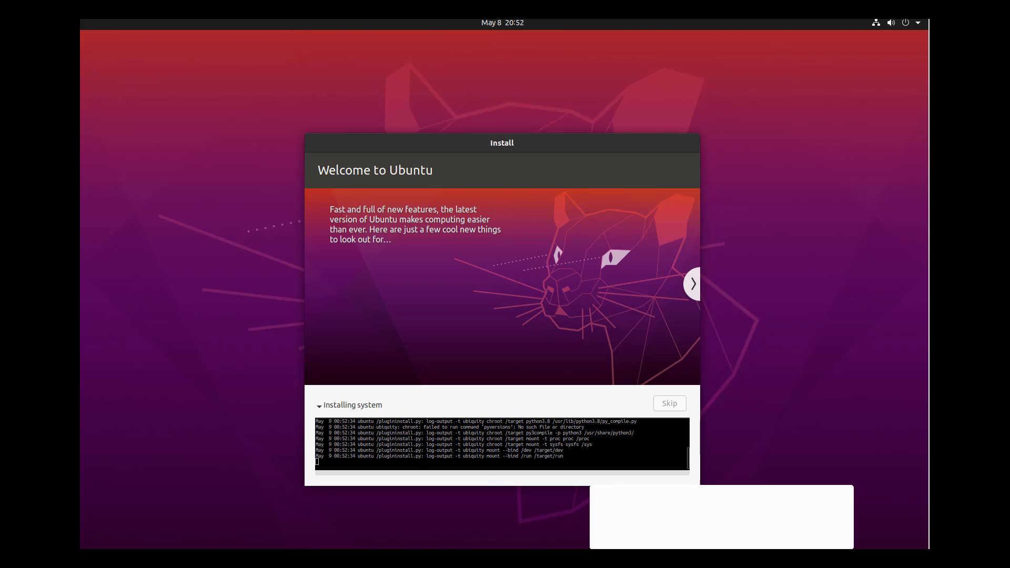
left_click(879, 509)
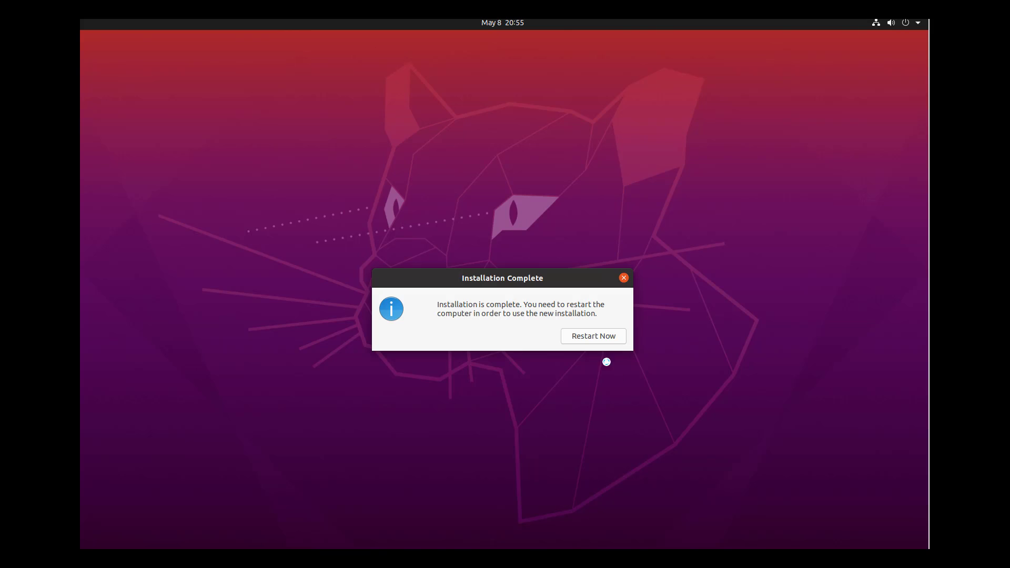
- Restart from the installer and power off the virtual machine
left_click(603, 335)
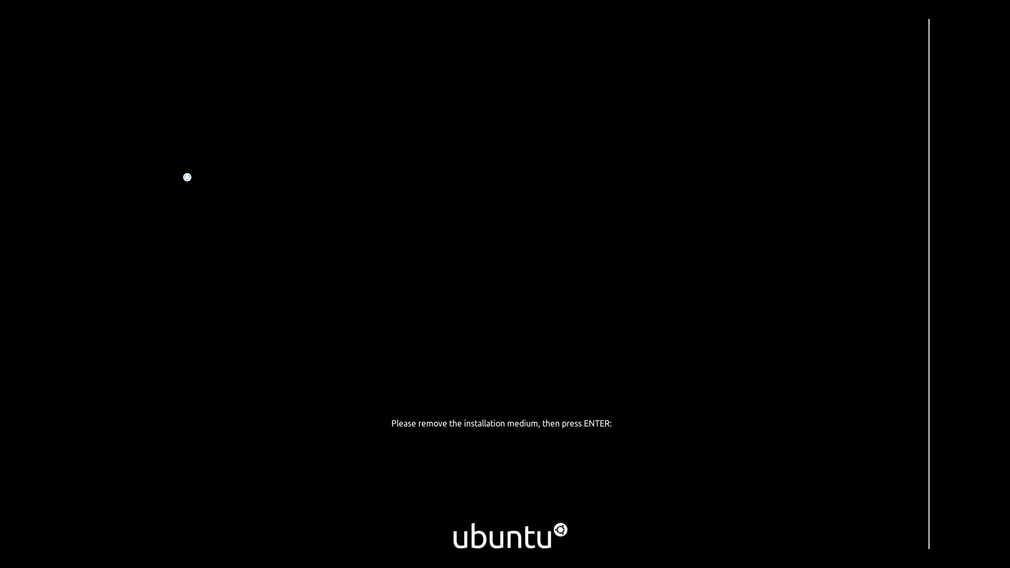
left_click(69, 8)
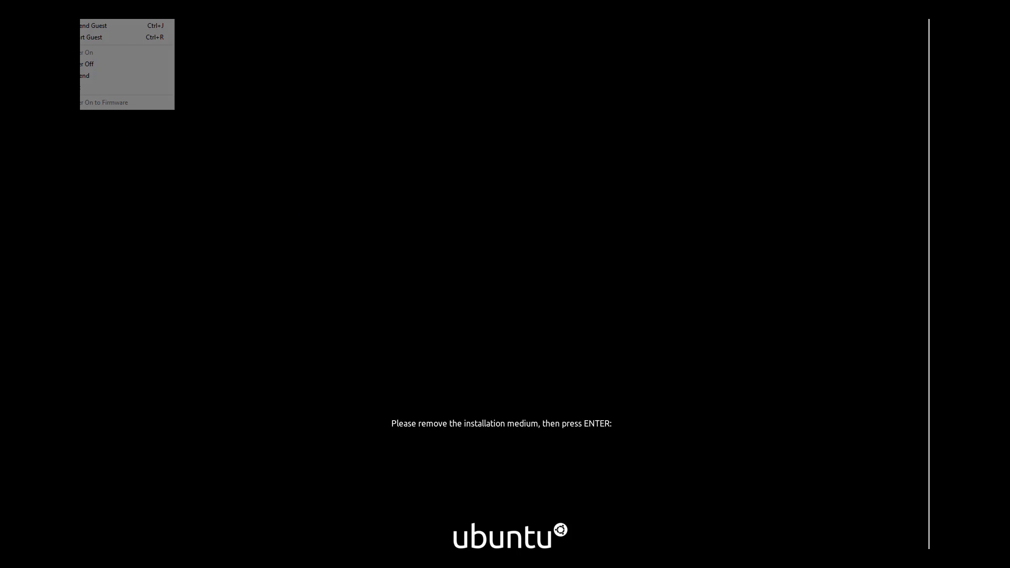
left_click(76, 17)
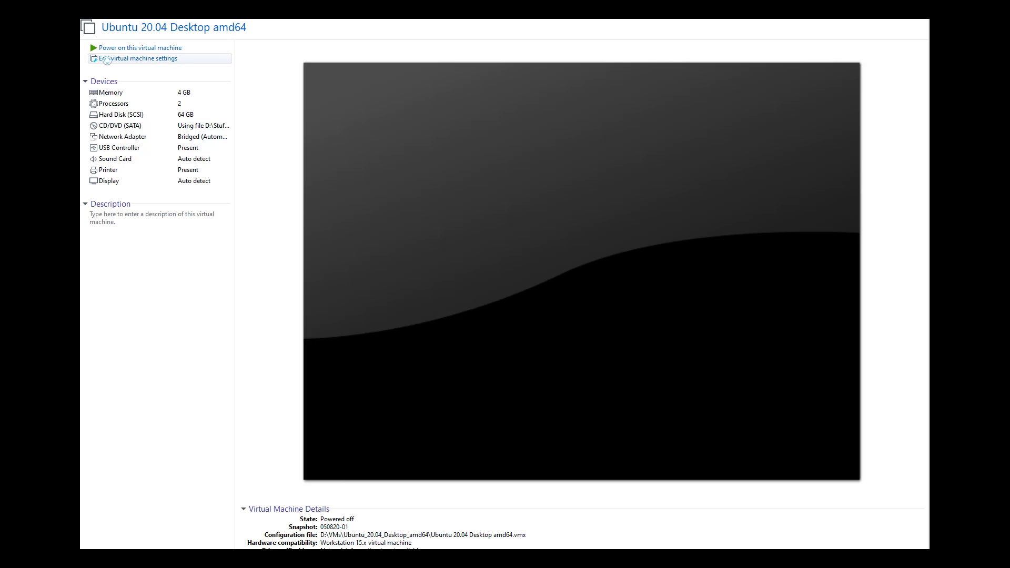
- Stop connecting the ISO at power on, use an auto-detected physical CD/DVD drive, and power on
left_click(113, 58)
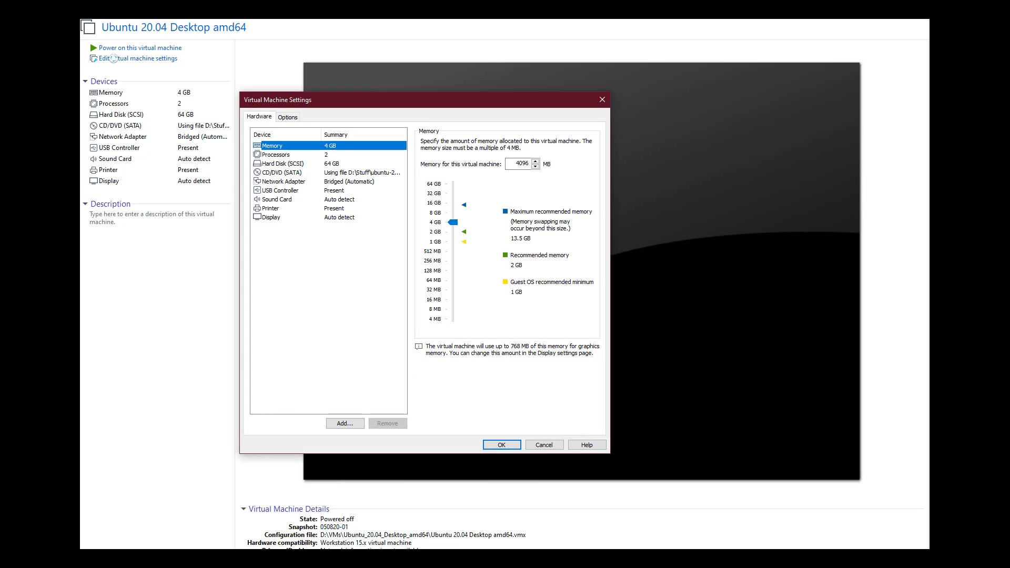
left_click(274, 174)
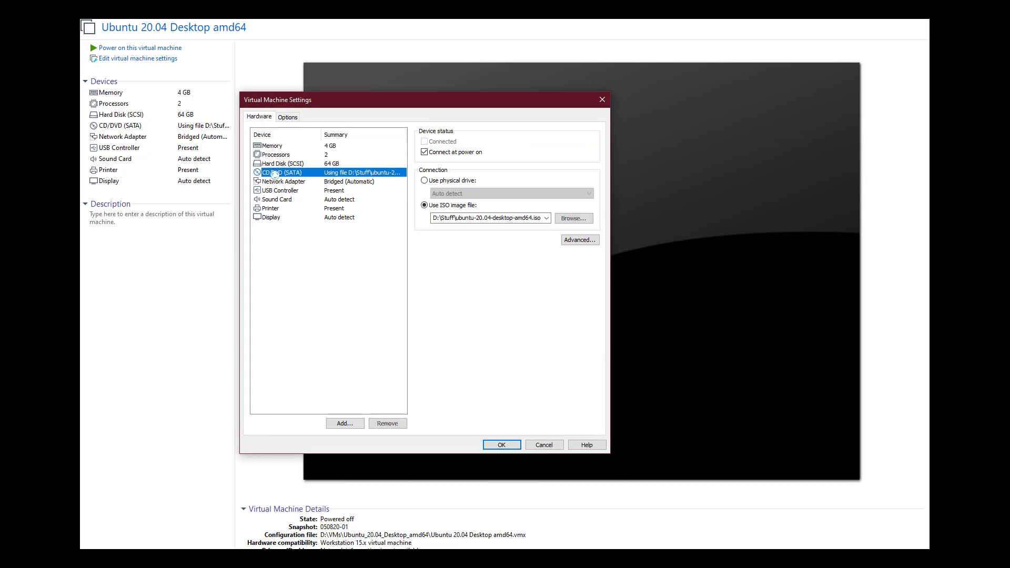
left_click(424, 152)
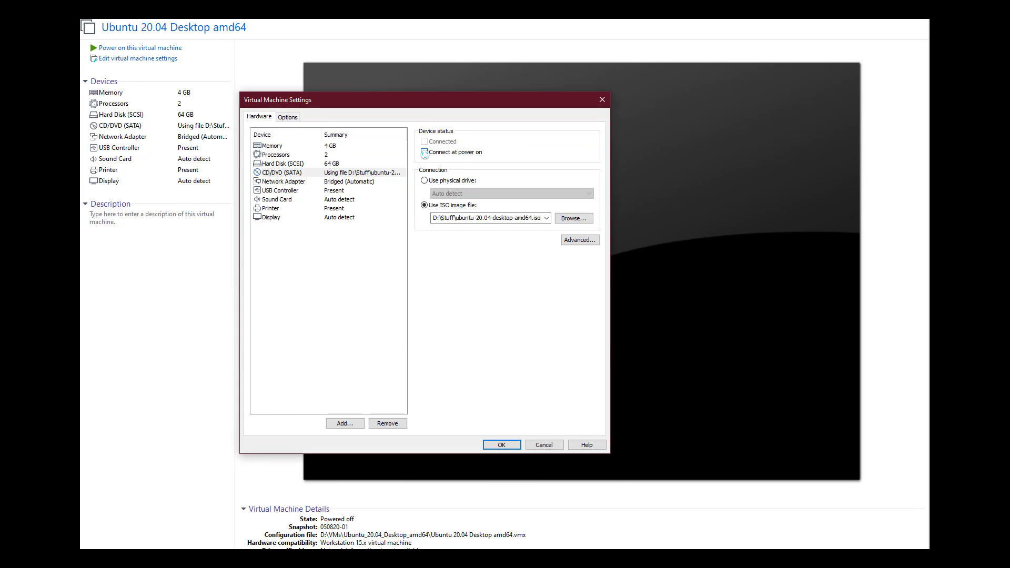
left_click(423, 181)
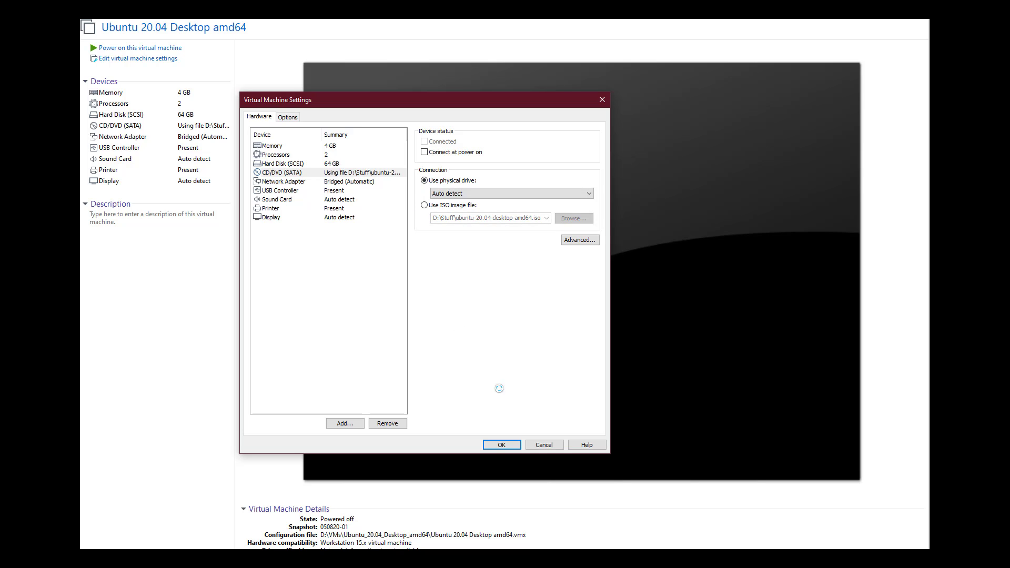
left_click(499, 445)
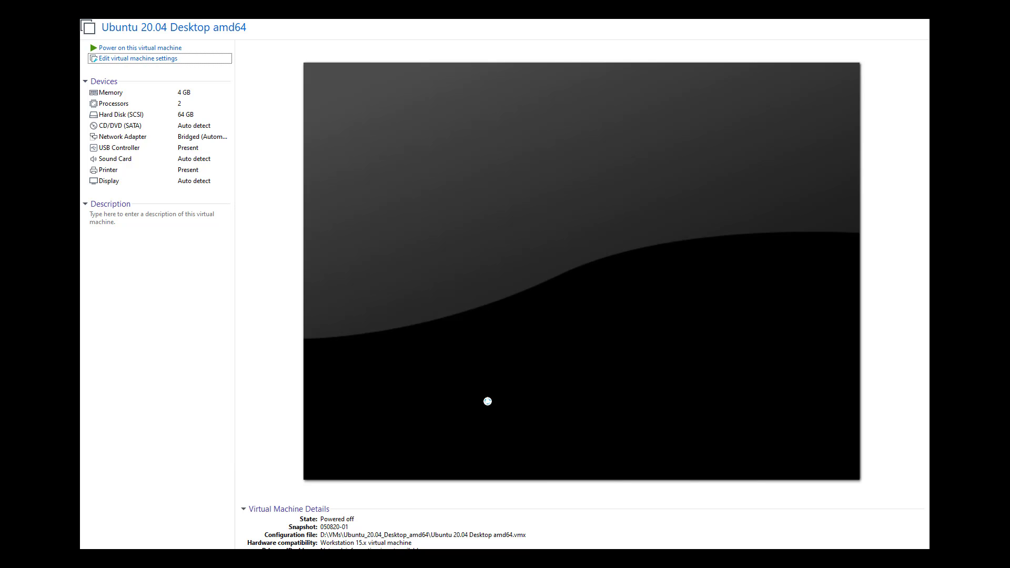
left_click(156, 47)
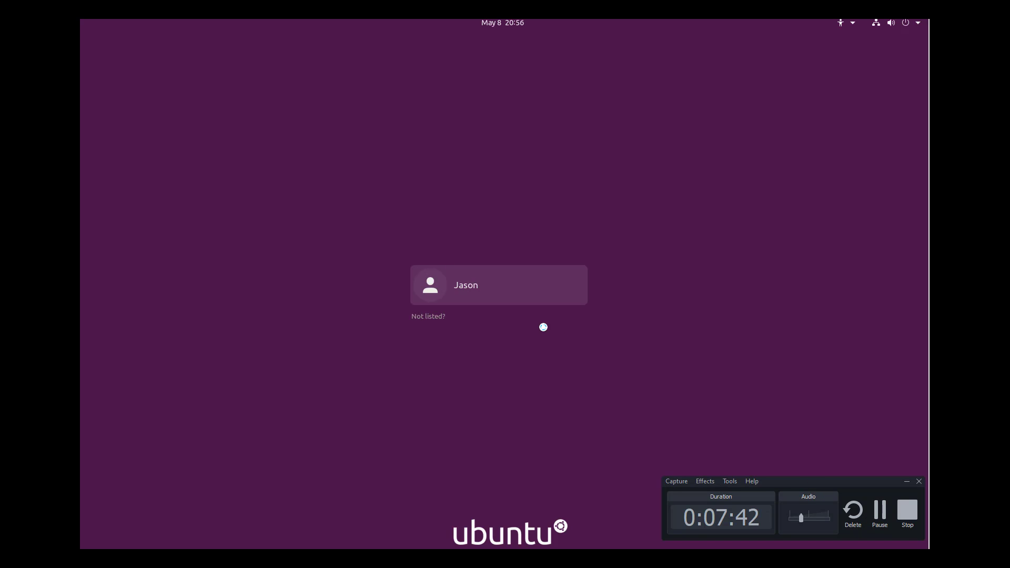
- Log in to the new user account with its password
left_click(515, 285)
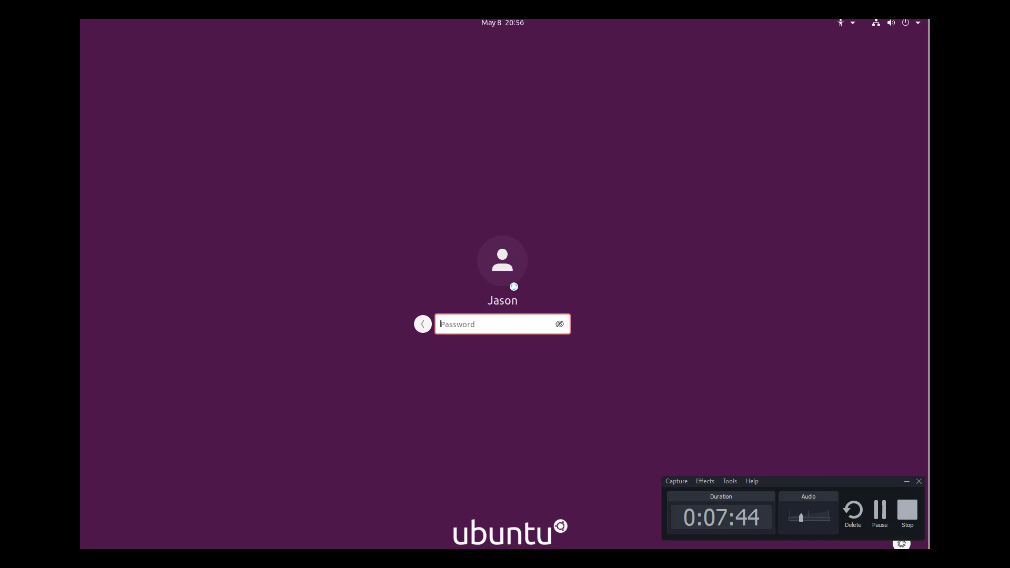
type("********")
key("Return")
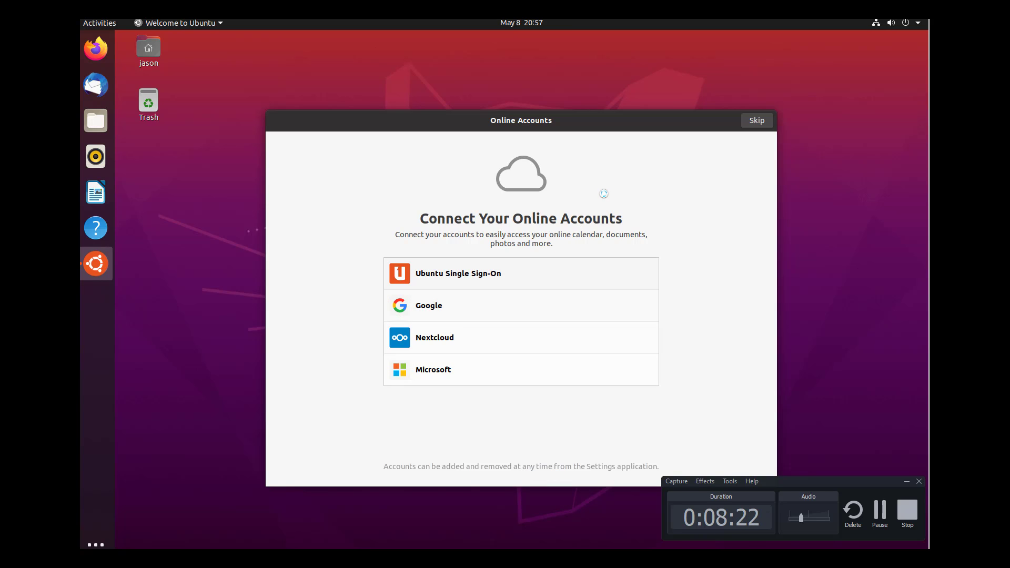
- Skip connecting online accounts in the Welcome to Ubuntu wizard
left_click(751, 120)
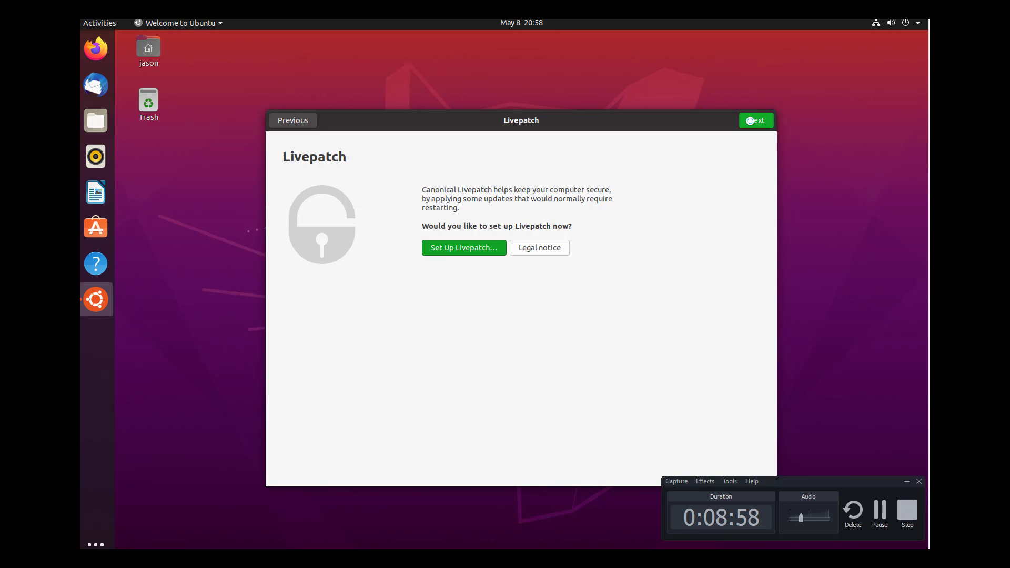
- Accept the defaults on the Livepatch, Help improve Ubuntu and Privacy pages
left_click(756, 119)
left_click(757, 120)
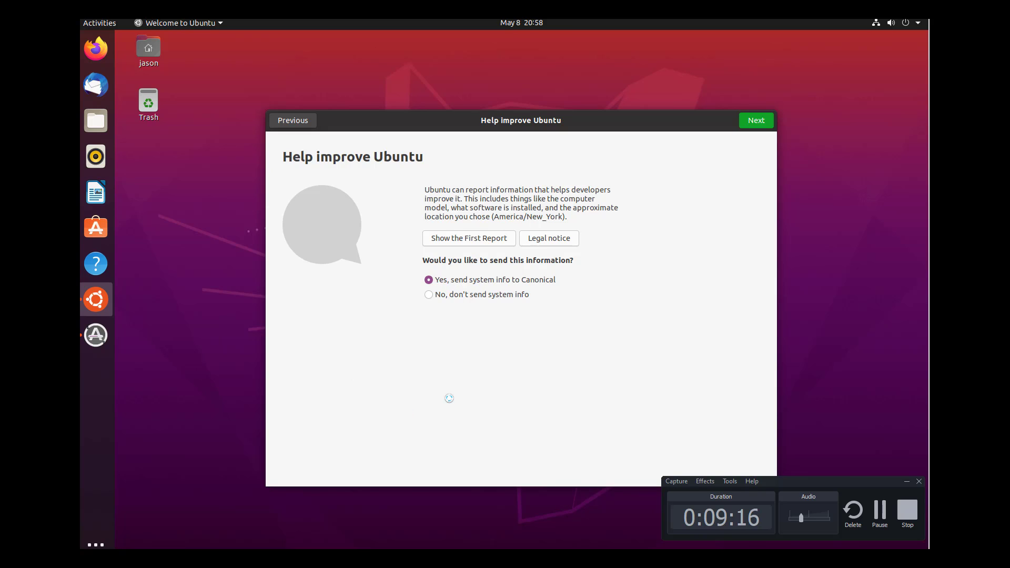
left_click(758, 126)
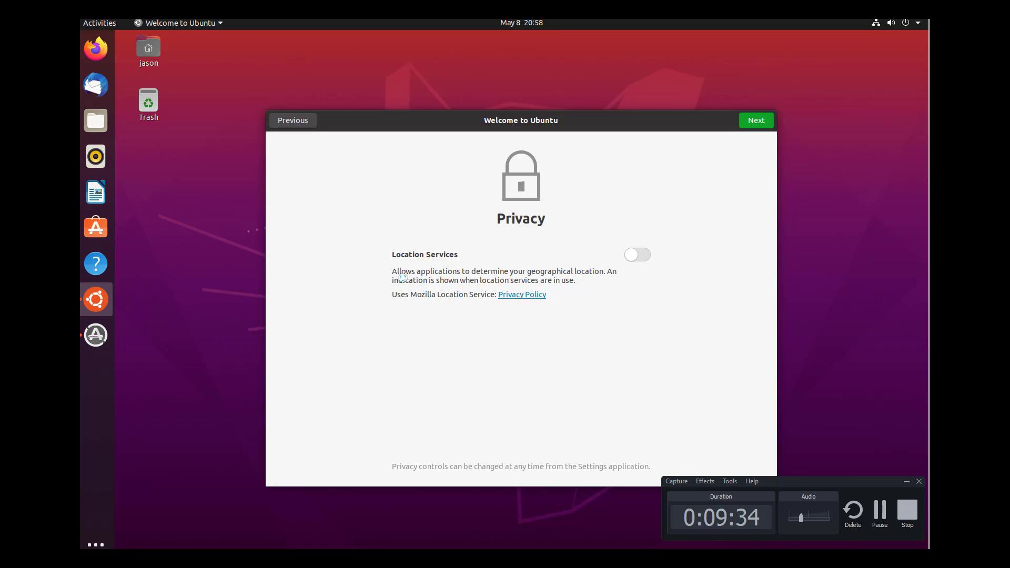
left_click(755, 121)
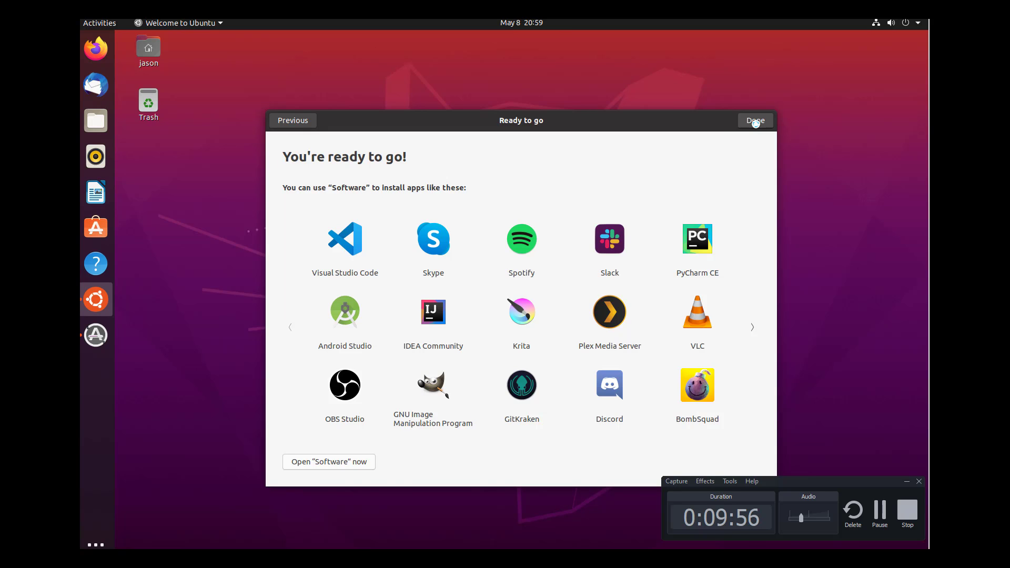
- Browse both pages of suggested apps, then launch the Software store
left_click(750, 326)
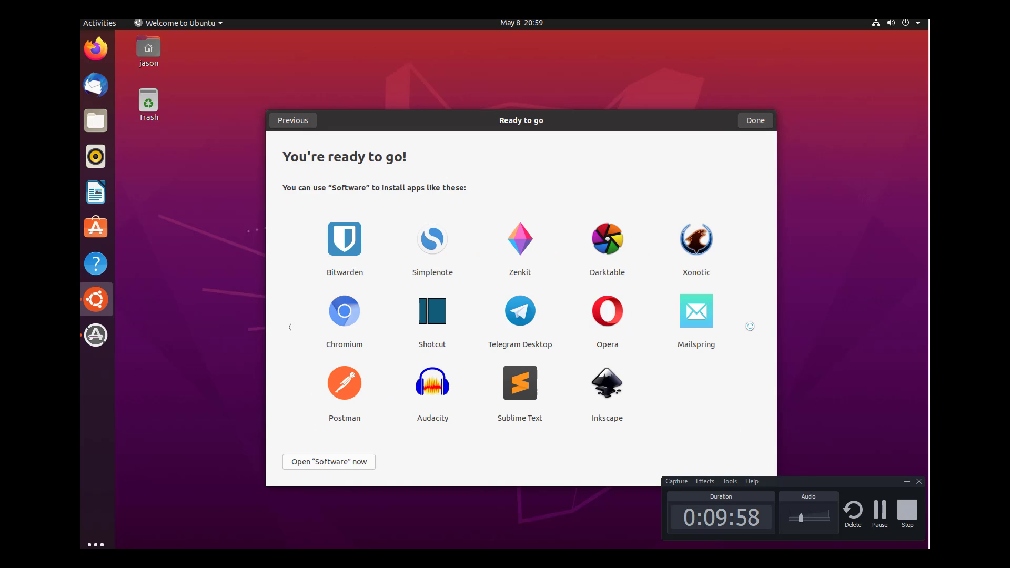
left_click(293, 327)
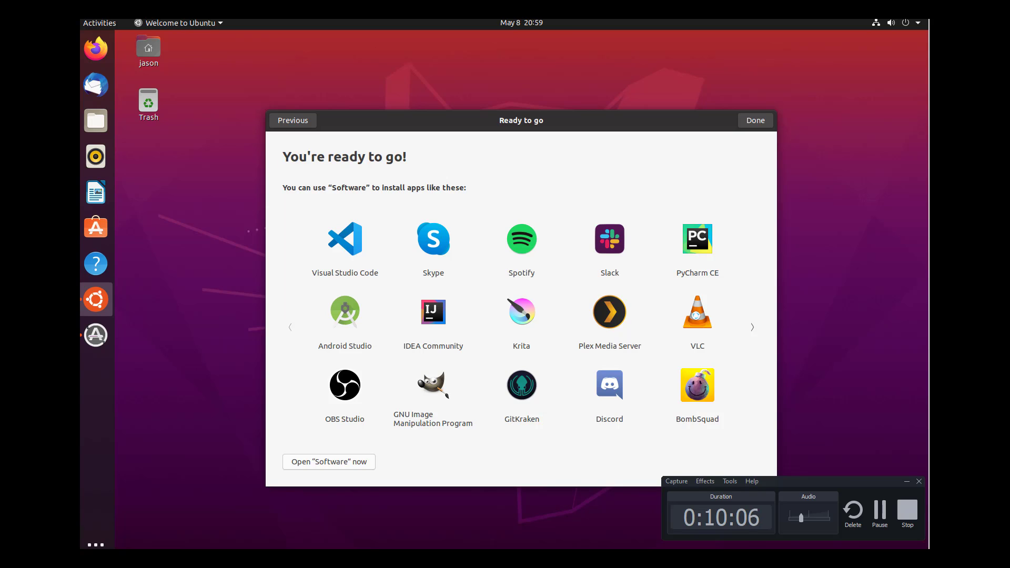
left_click(367, 458)
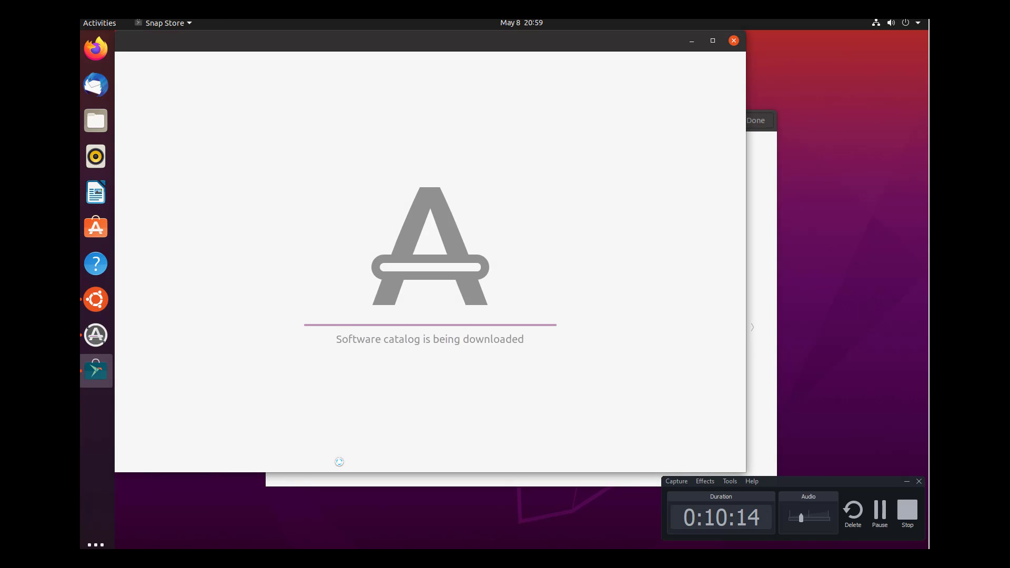
- Install VLC from its store page, authorising with the account password, then return to Explore
left_click_drag(374, 43, 438, 68)
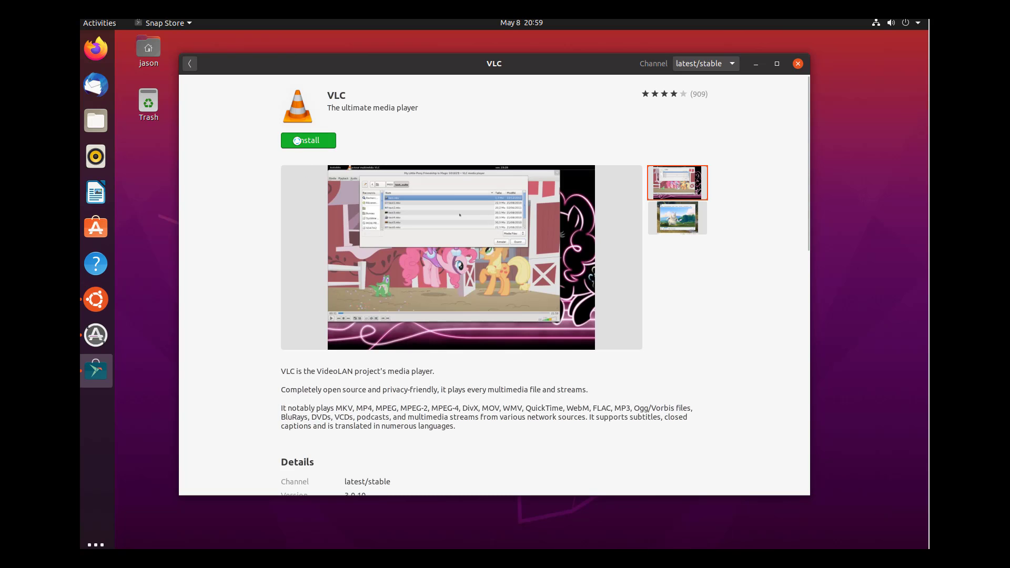
left_click(304, 144)
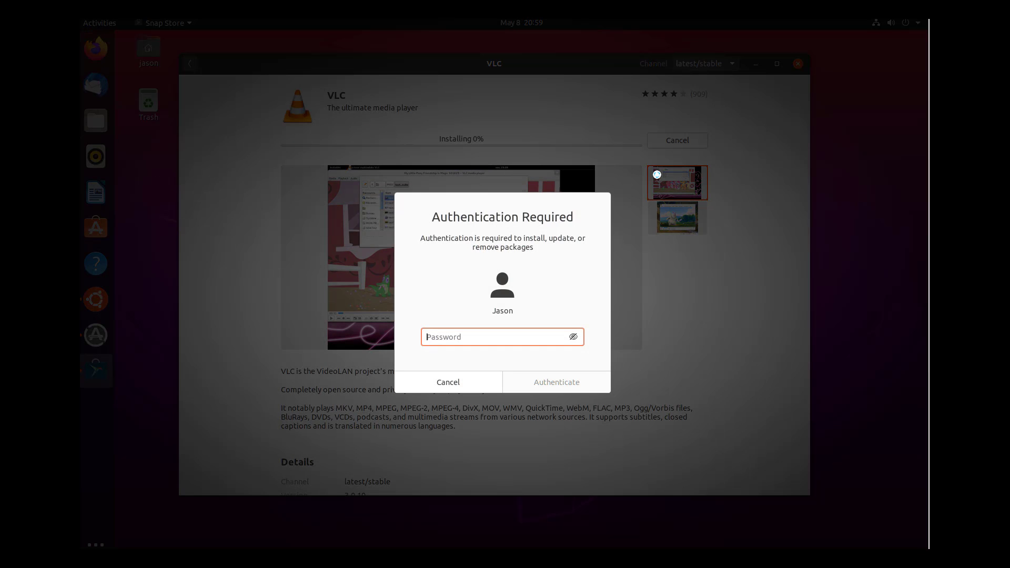
type("•••••")
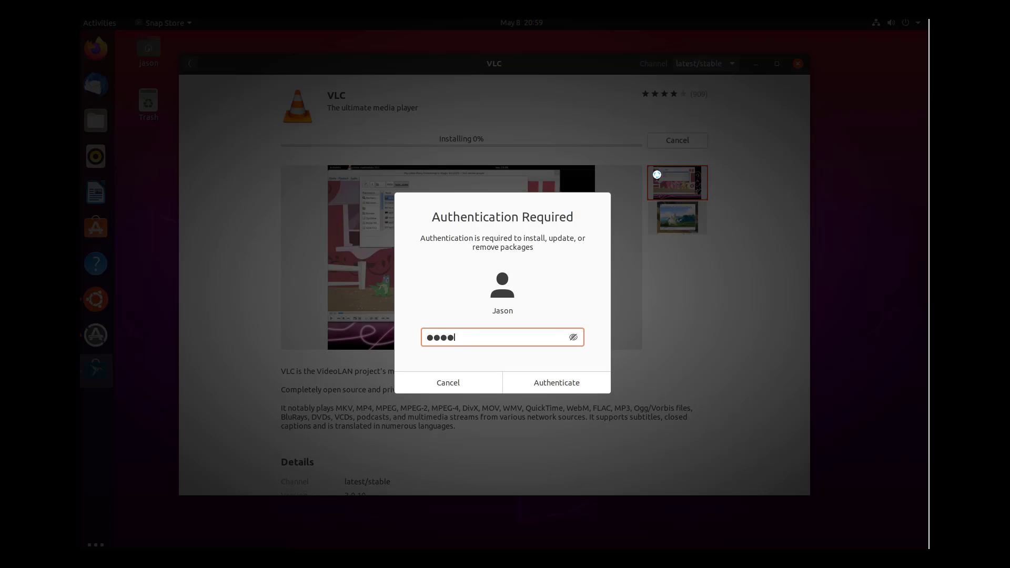
type("•••")
left_click(561, 387)
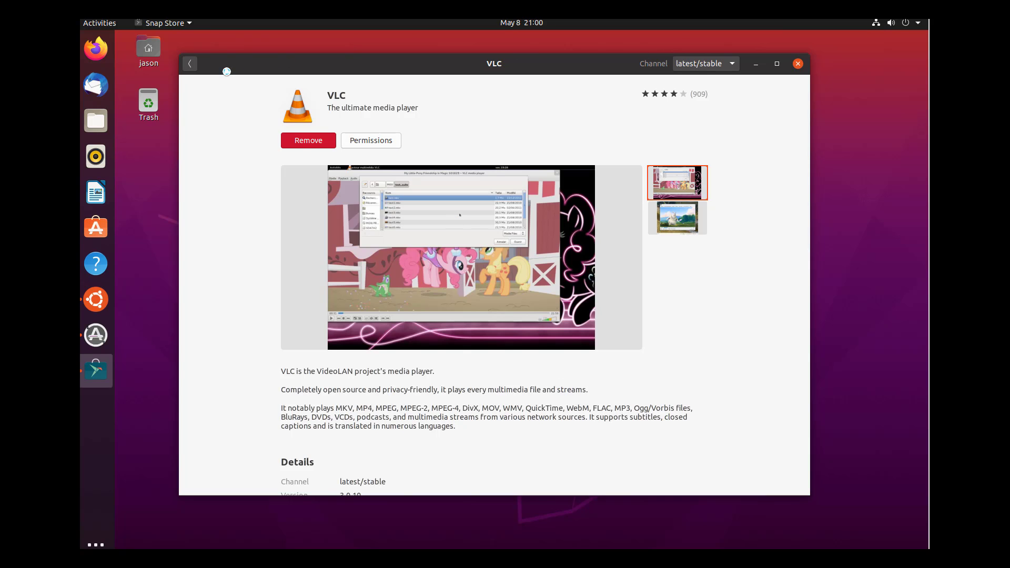
left_click(195, 64)
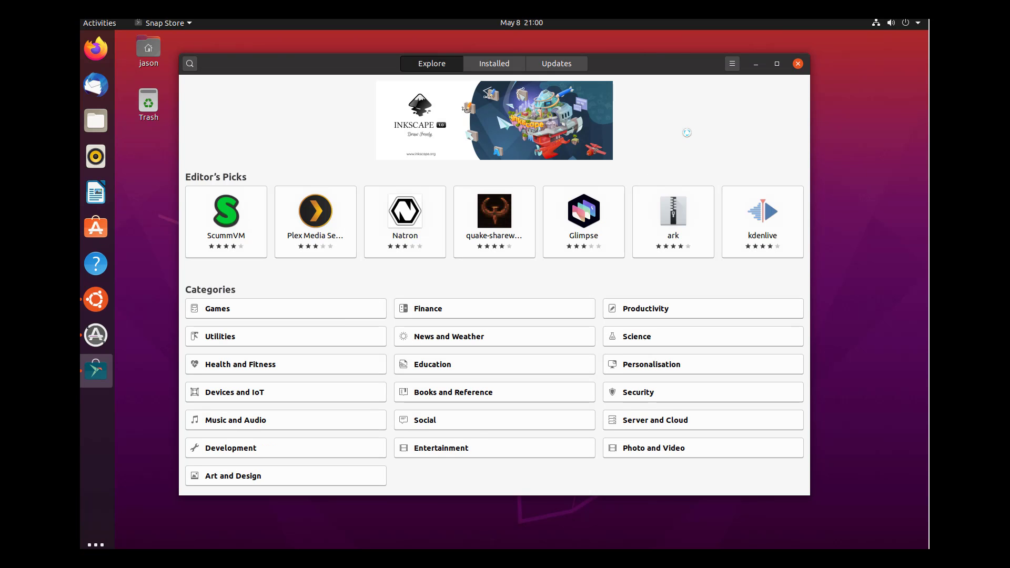
- Close Snap Store and open the Software Updater's update details, selecting Ubuntu base
left_click(797, 66)
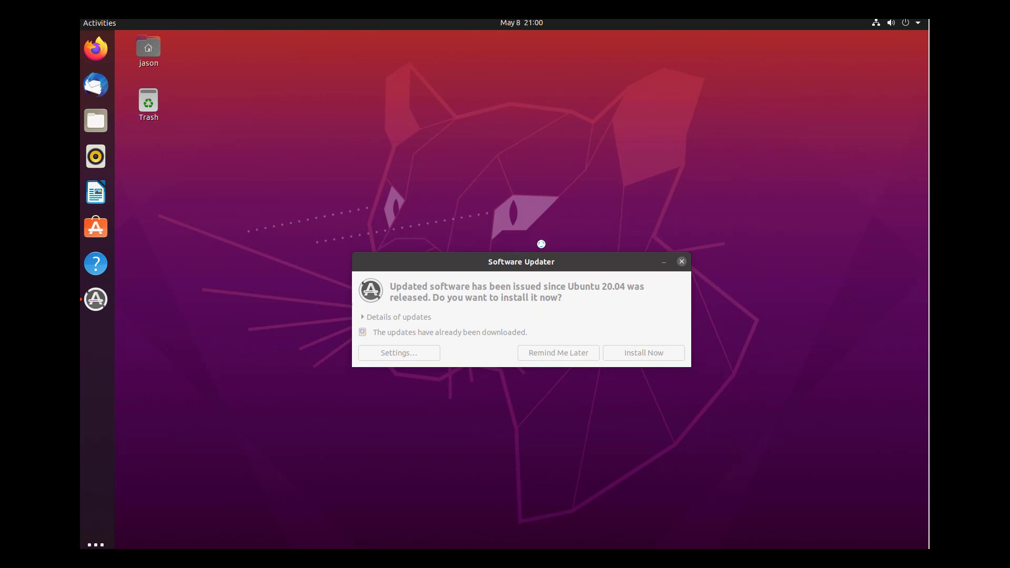
left_click_drag(542, 264, 523, 64)
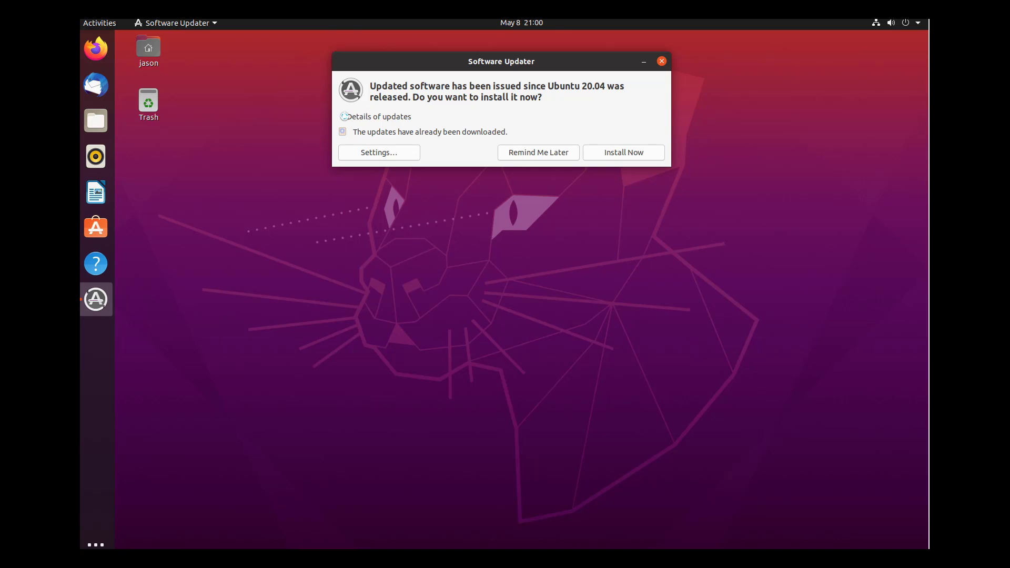
left_click(342, 117)
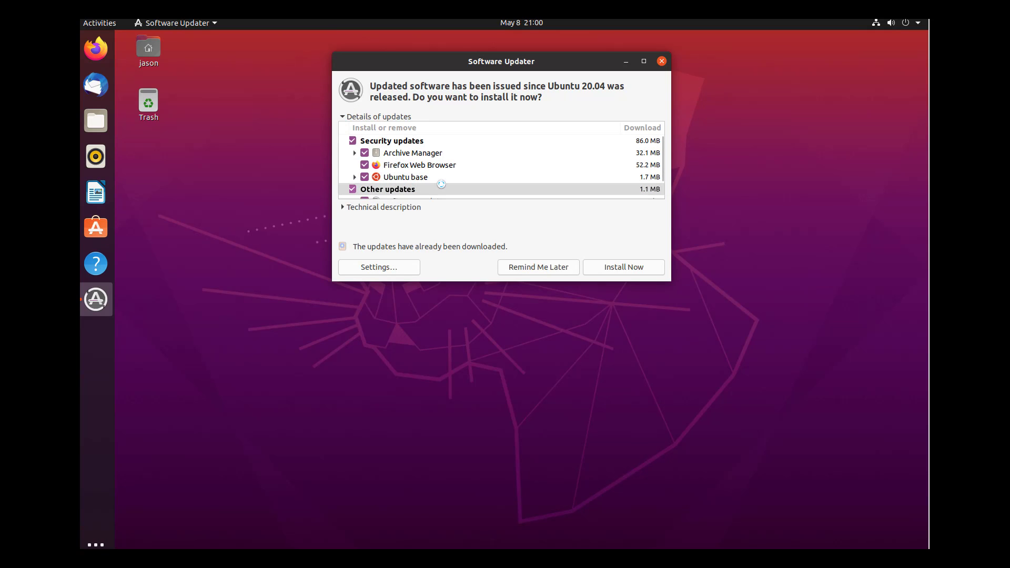
scroll(431, 165, "down", 2)
left_click(418, 160)
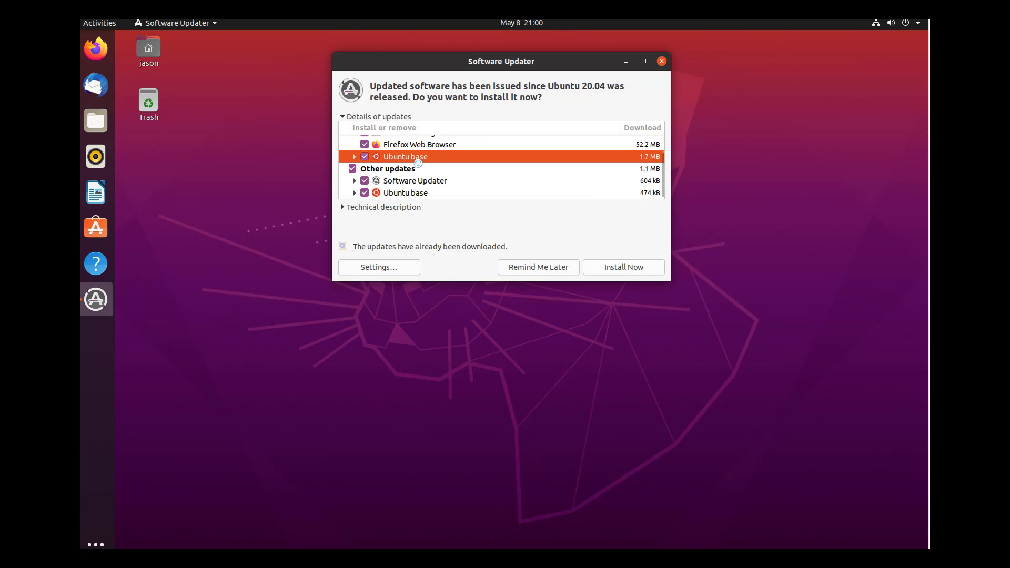
left_click(344, 208)
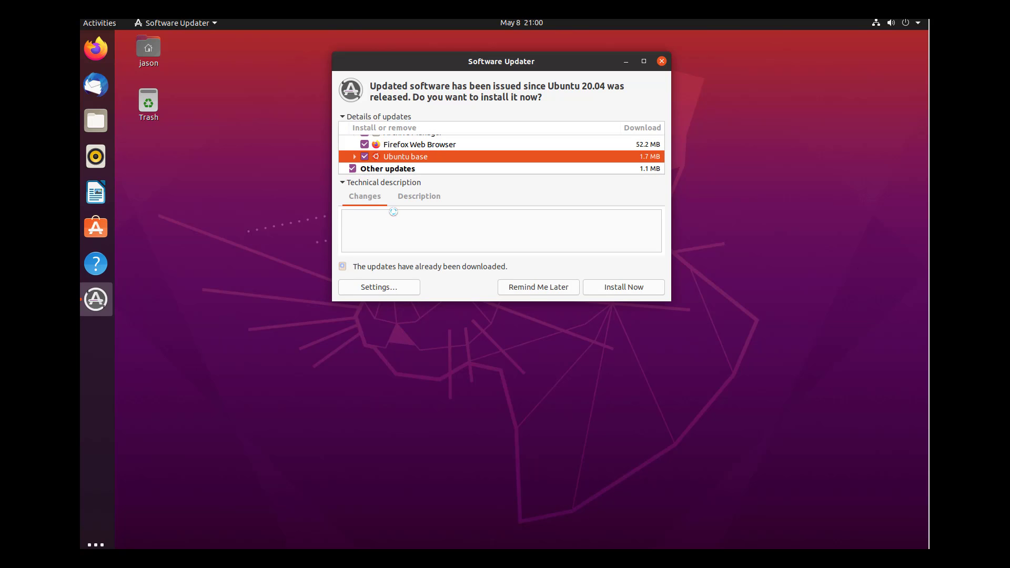
- Review the Firefox update description, then expand the Ubuntu base group and scroll its list
left_click(394, 144)
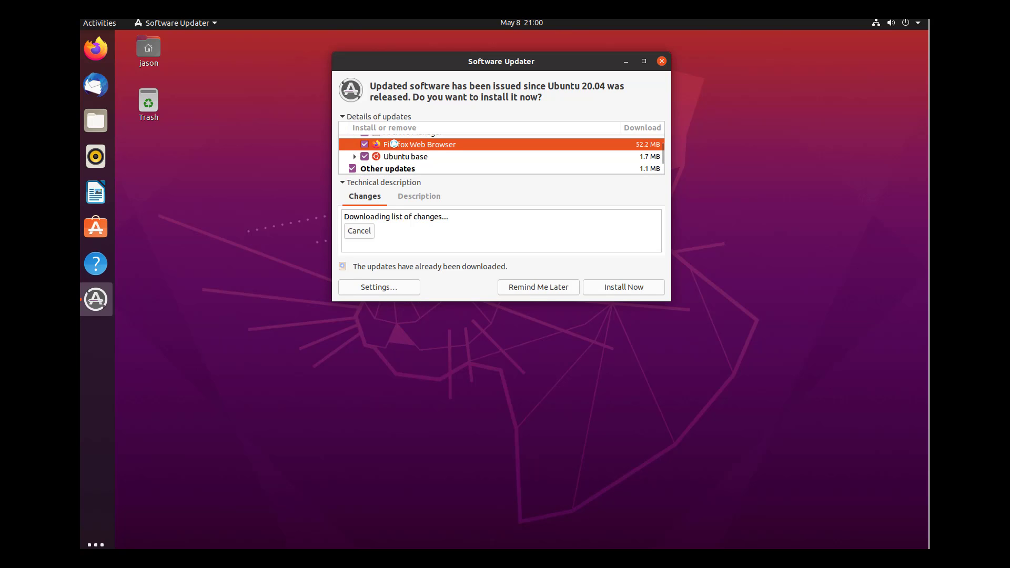
left_click(417, 199)
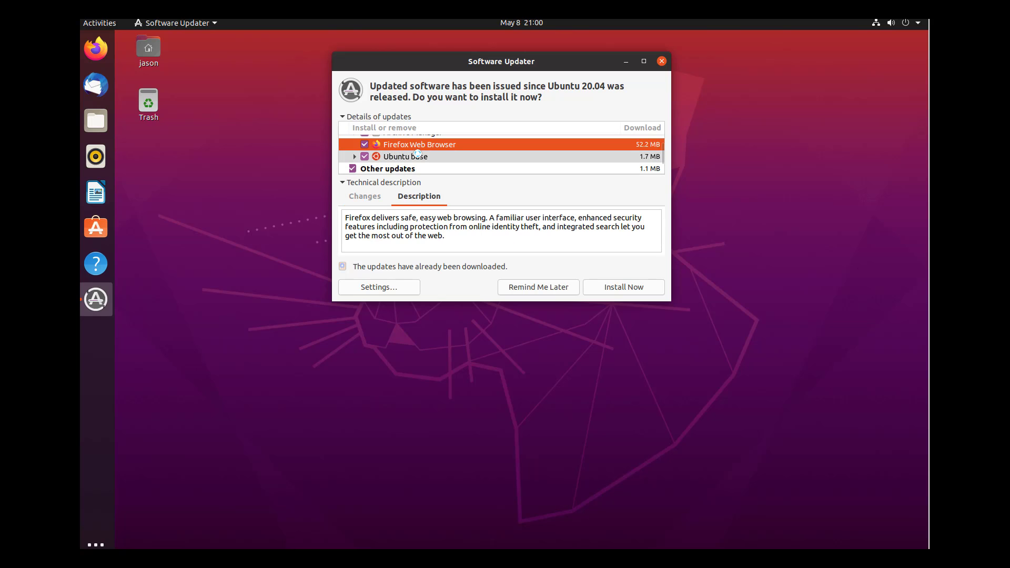
left_click(417, 156)
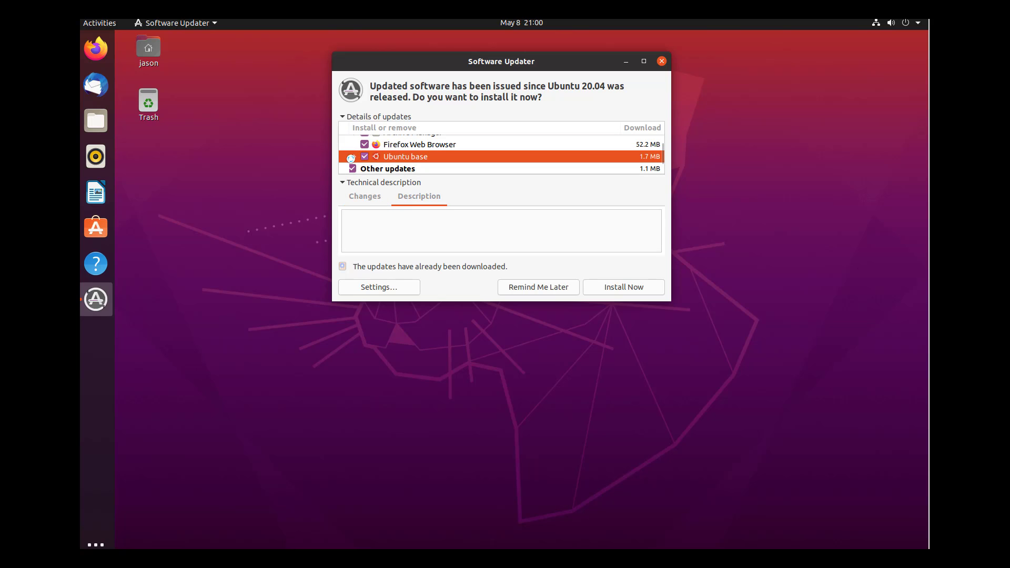
left_click(355, 157)
scroll(400, 168, "down", 5)
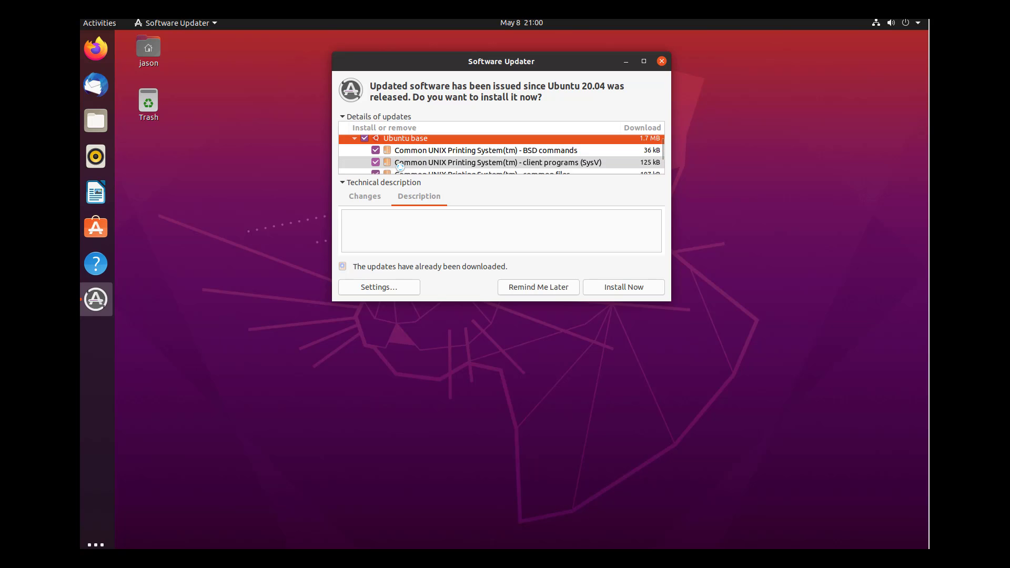
scroll(399, 168, "down", 1)
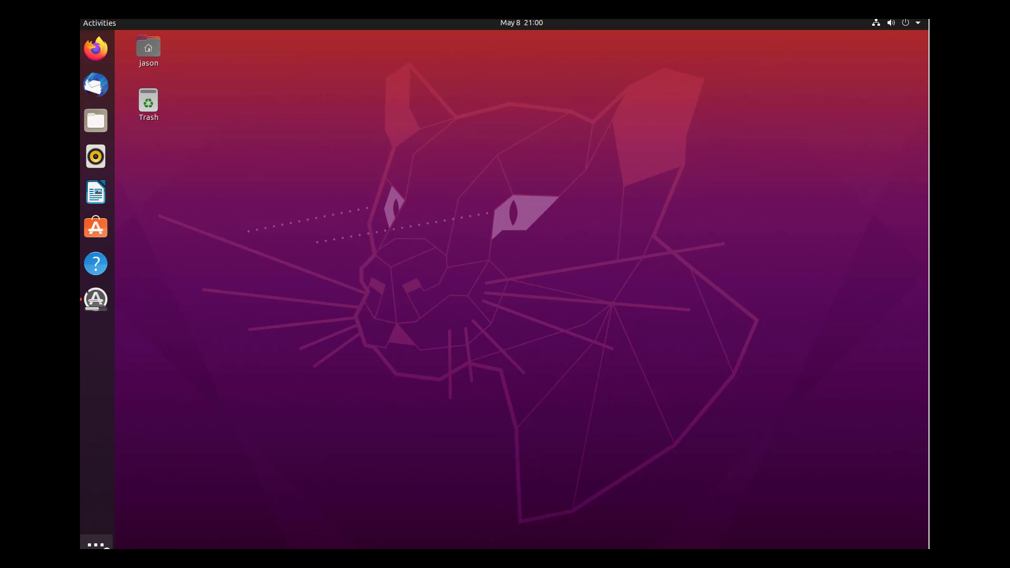
left_click(100, 545)
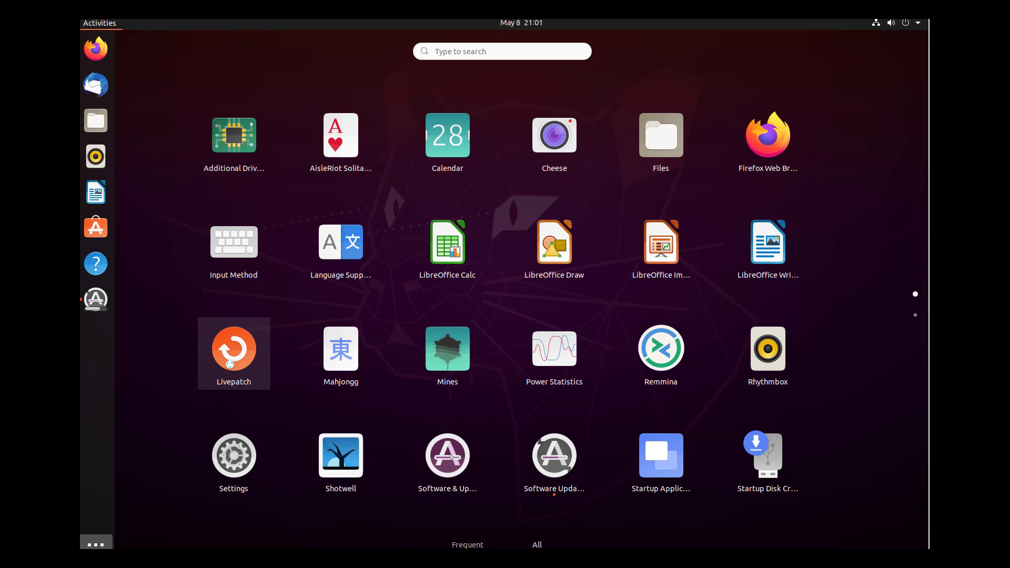
scroll(298, 178, "down", 1)
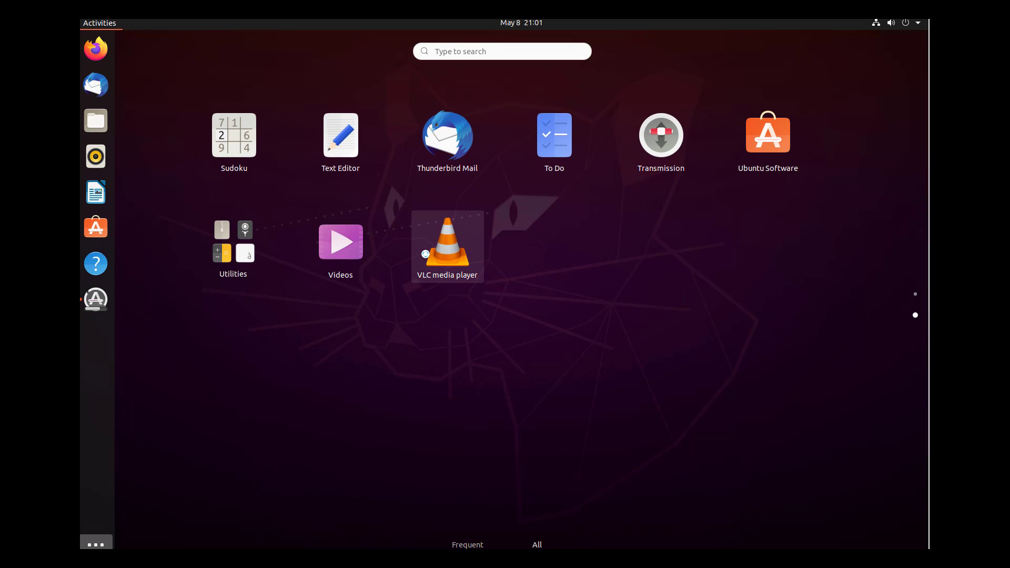
scroll(424, 255, "up", 1)
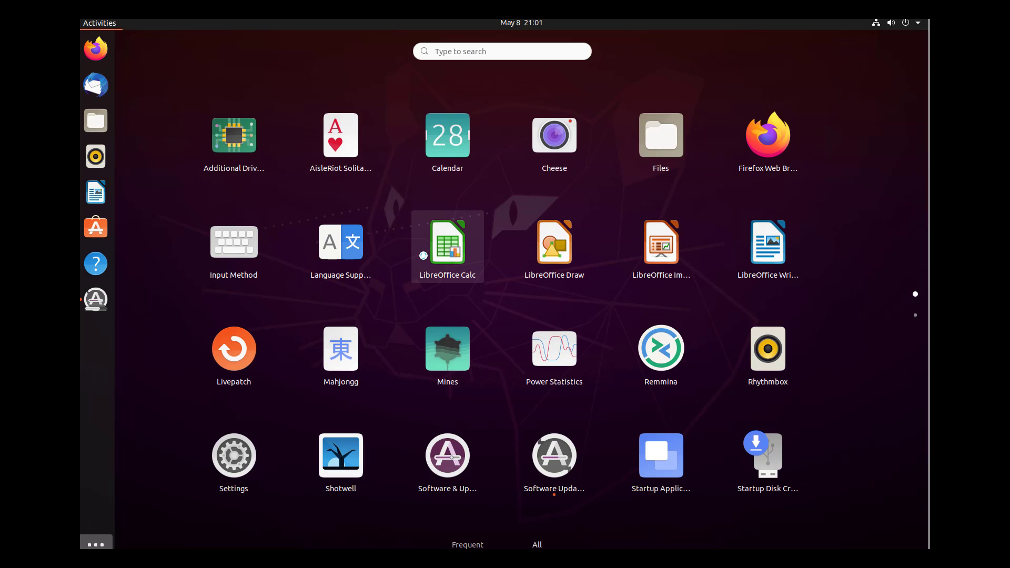
left_click(640, 147)
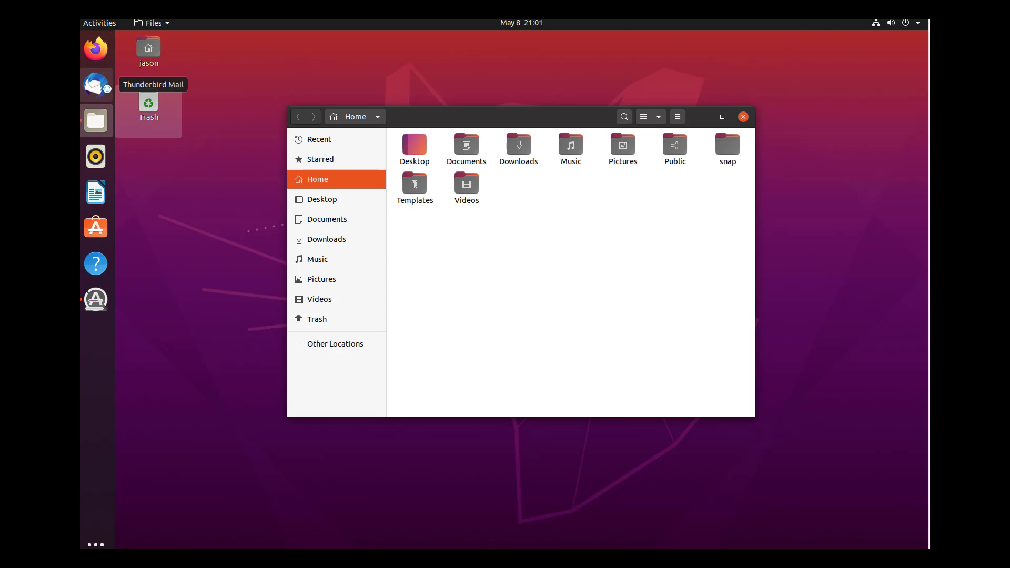
left_click_drag(442, 118, 387, 112)
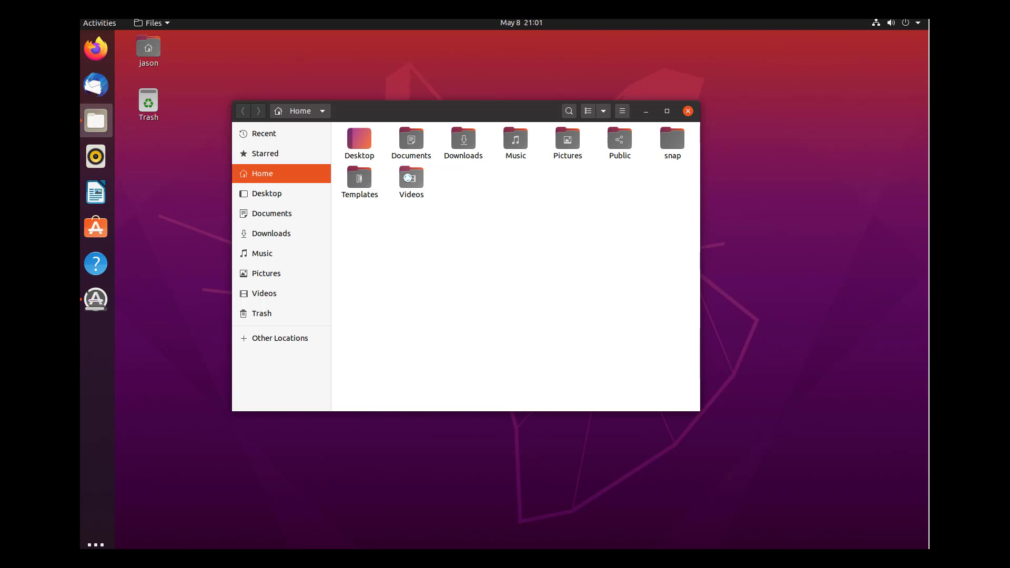
double_click(408, 178)
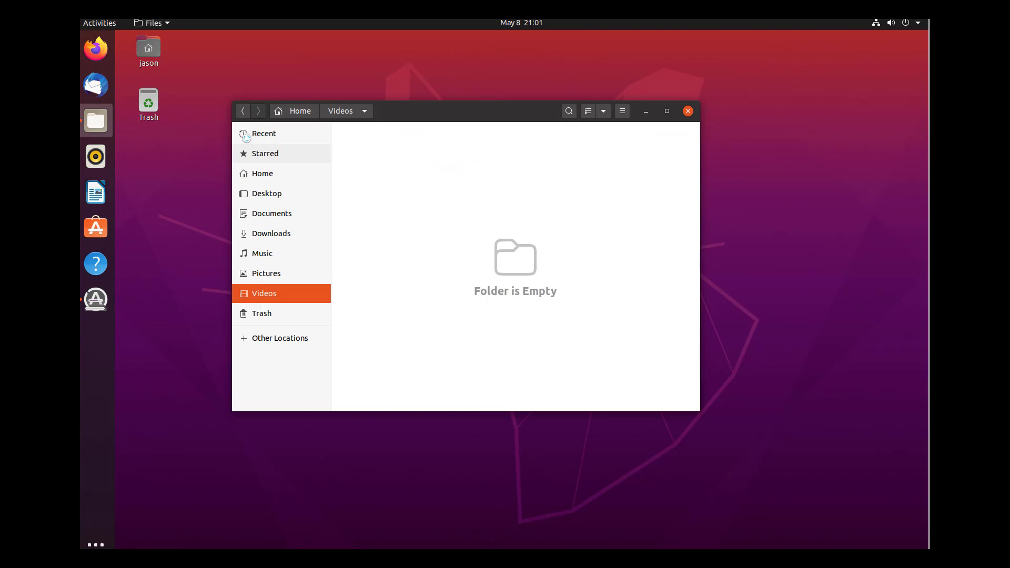
left_click(687, 111)
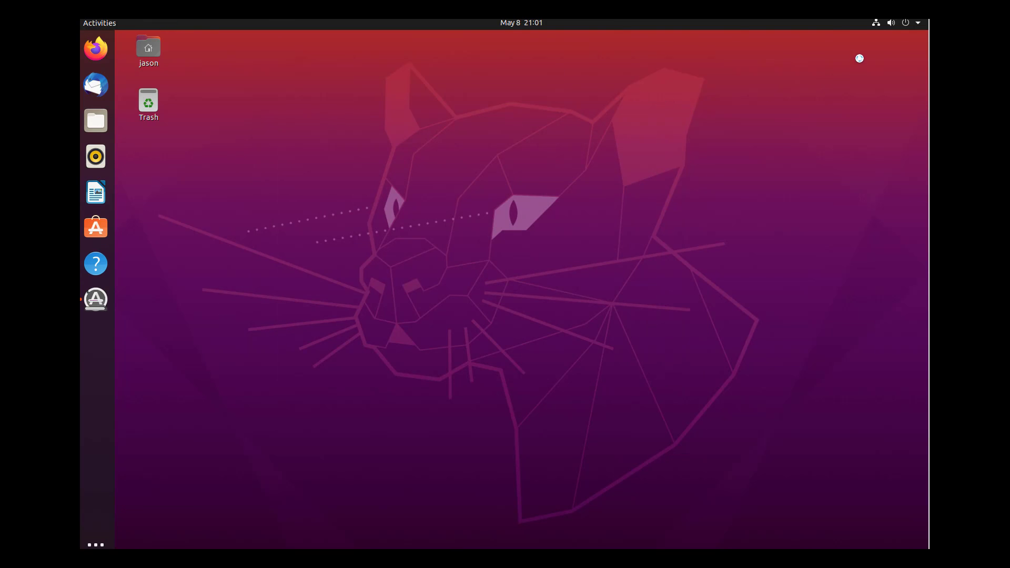
- Search 'termi' in the application grid and launch Terminal
left_click(918, 23)
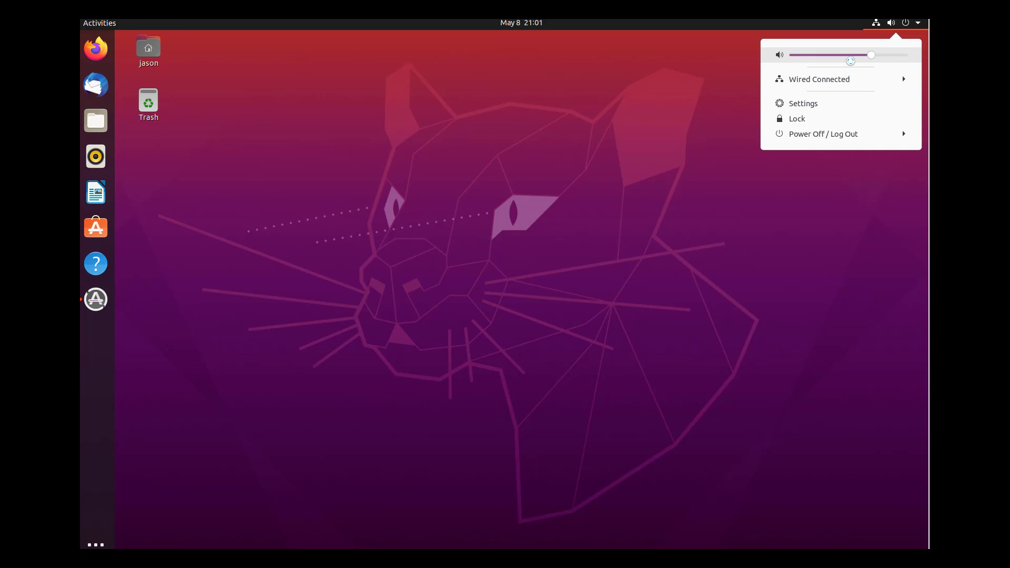
left_click(397, 107)
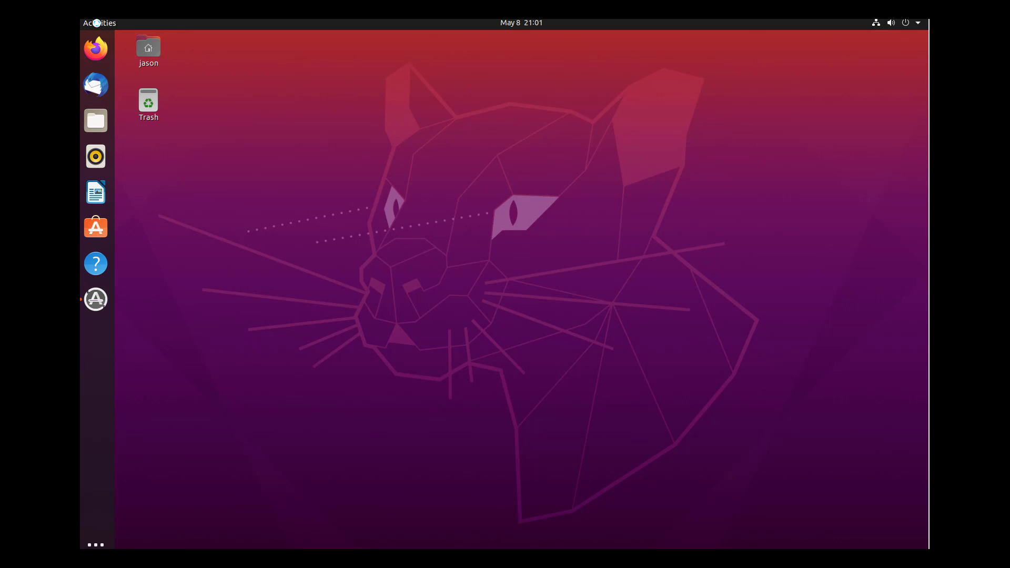
left_click(97, 22)
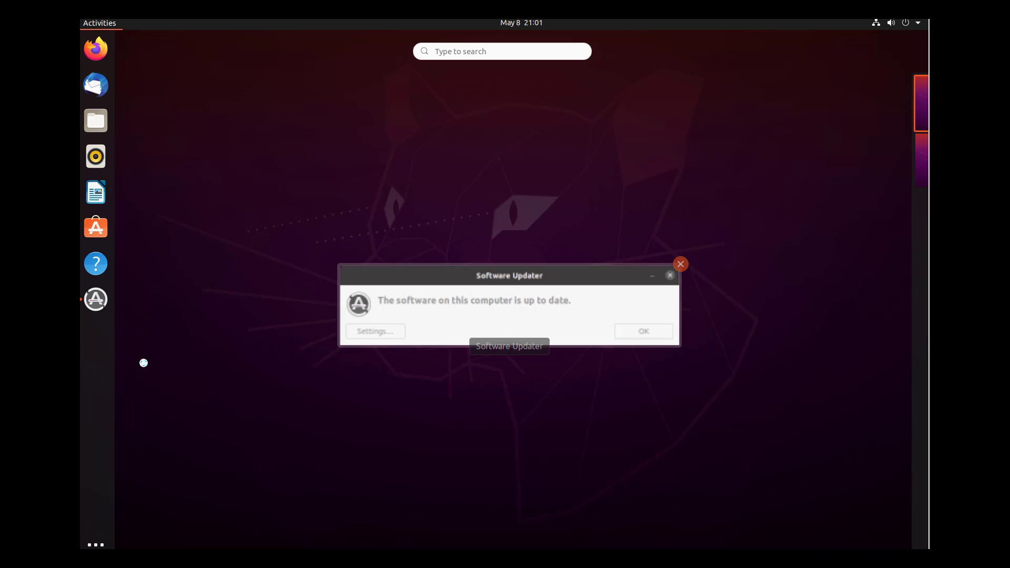
left_click(95, 544)
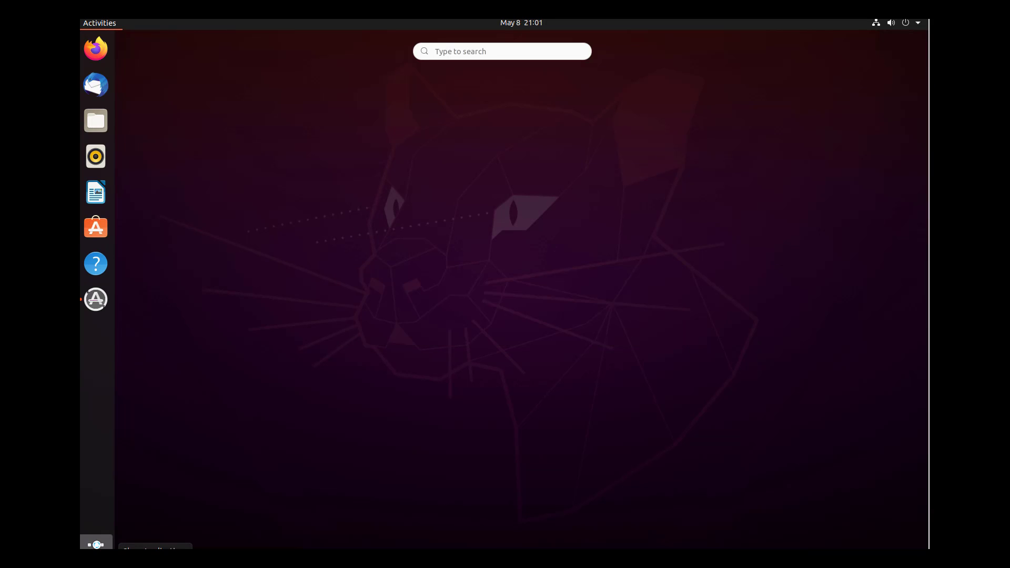
left_click(489, 52)
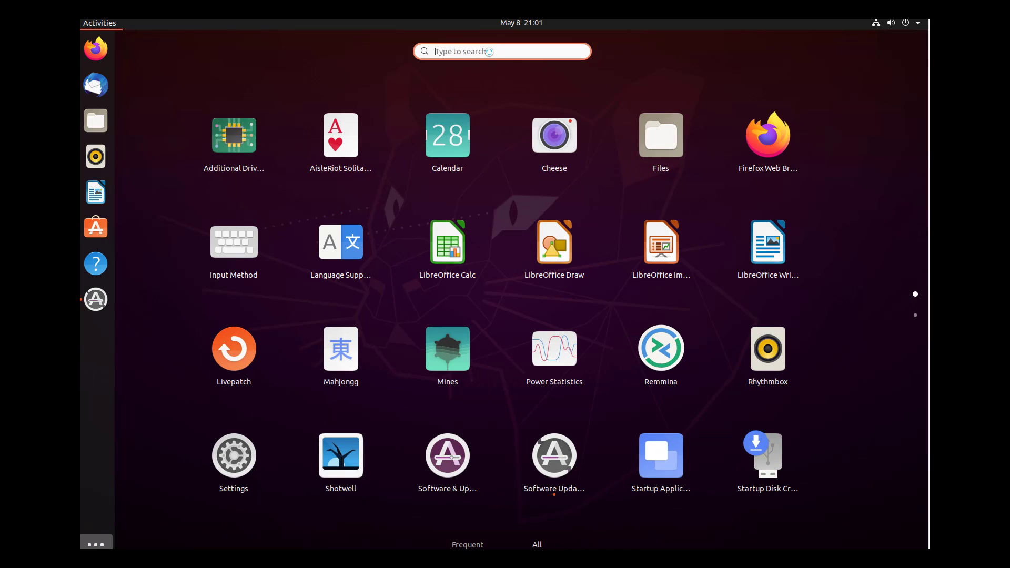
type("termi")
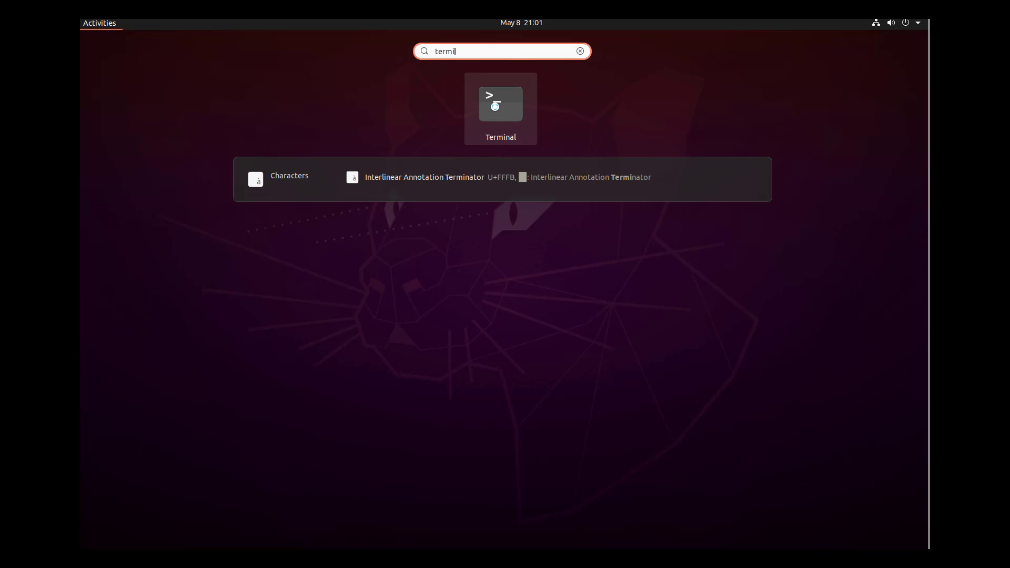
left_click(493, 105)
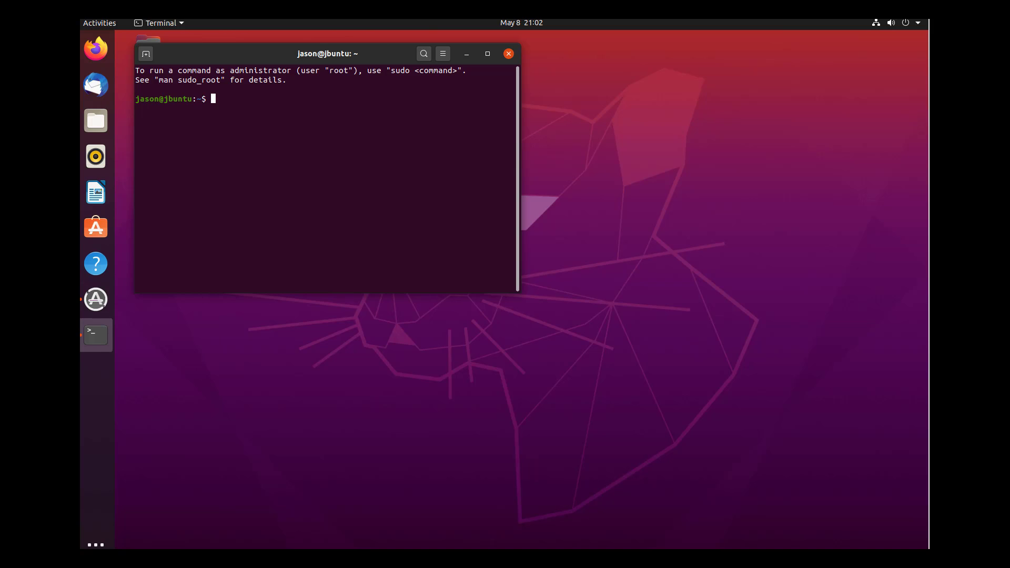
- Centre the Terminal window on screen and launch Firefox from the dock
left_click_drag(263, 50, 379, 118)
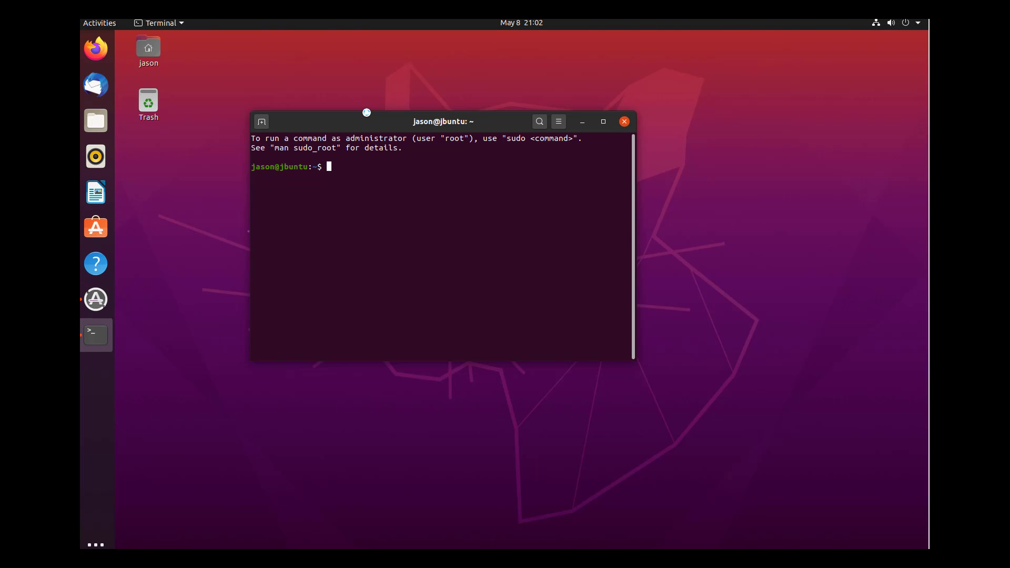
left_click(96, 48)
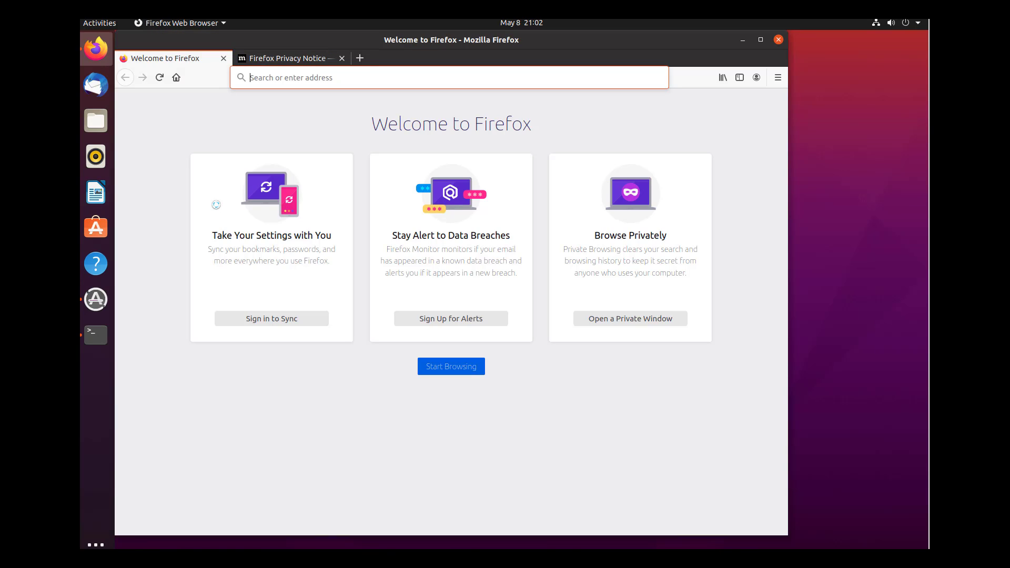
- Close Firefox's Privacy Notice tab, then close the Firefox window
left_click(300, 59)
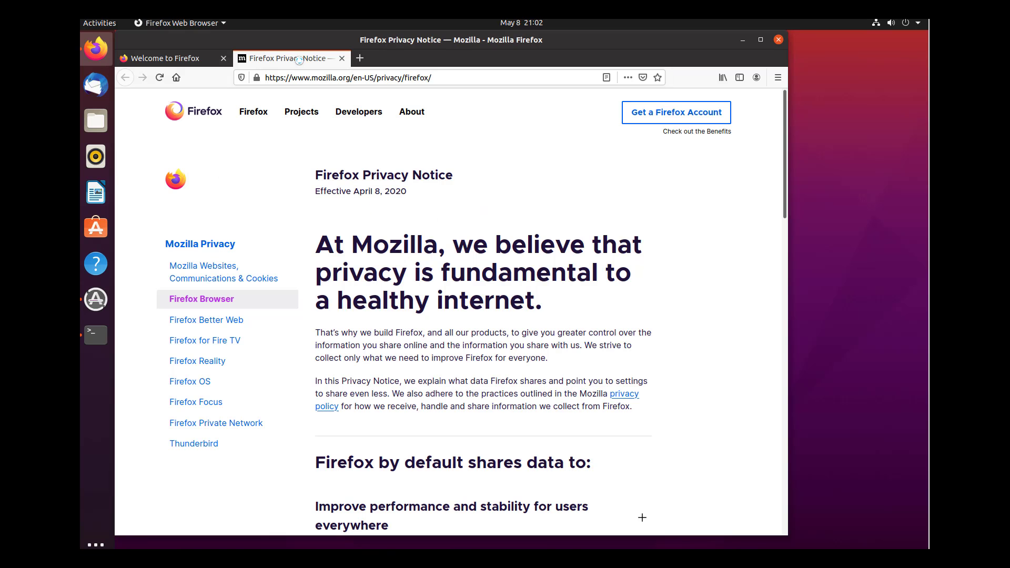
left_click(342, 58)
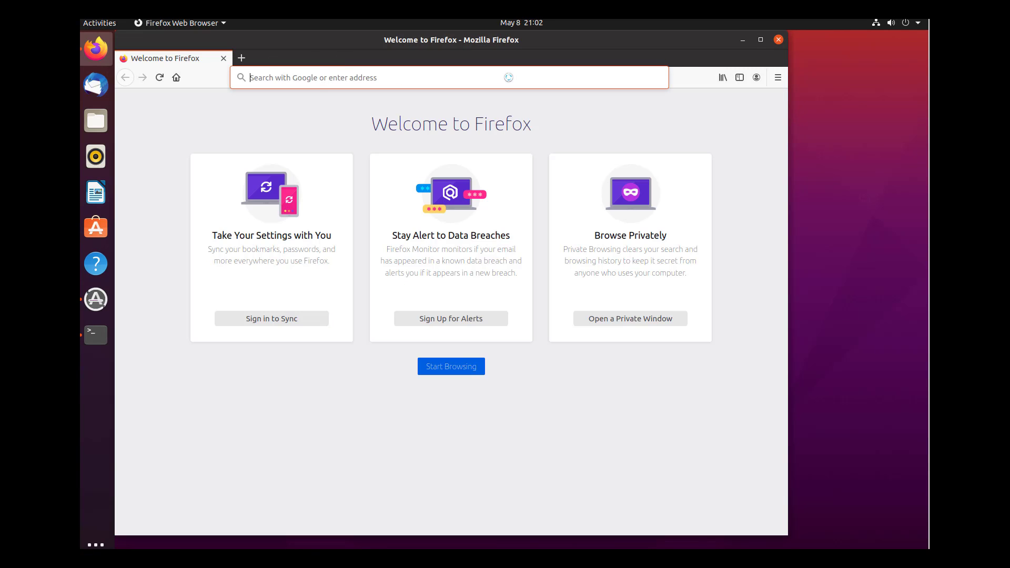
left_click(775, 40)
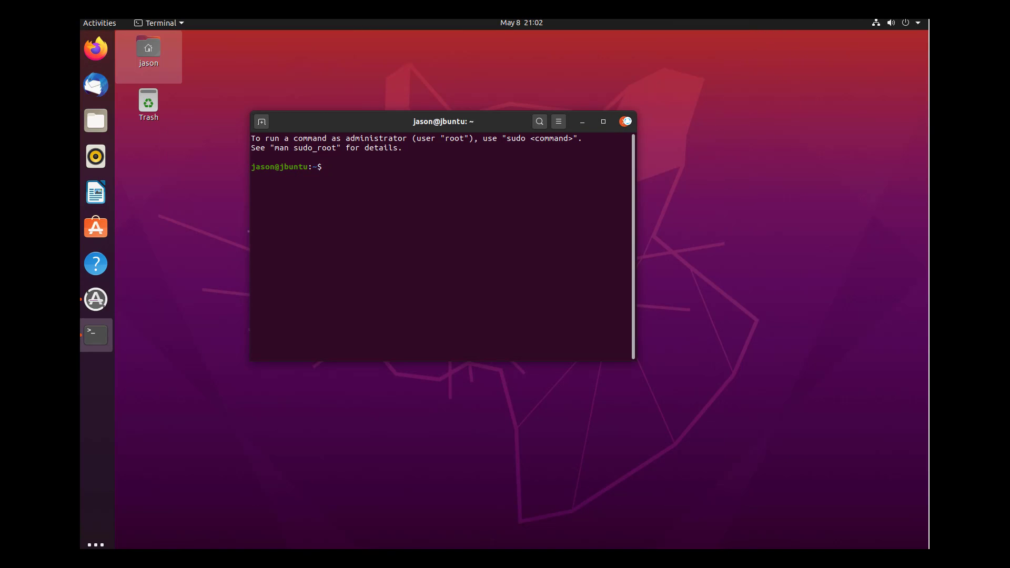
- Run 'sudo shutdown -h now' in Terminal and confirm with the sudo password
left_click_drag(508, 124, 556, 160)
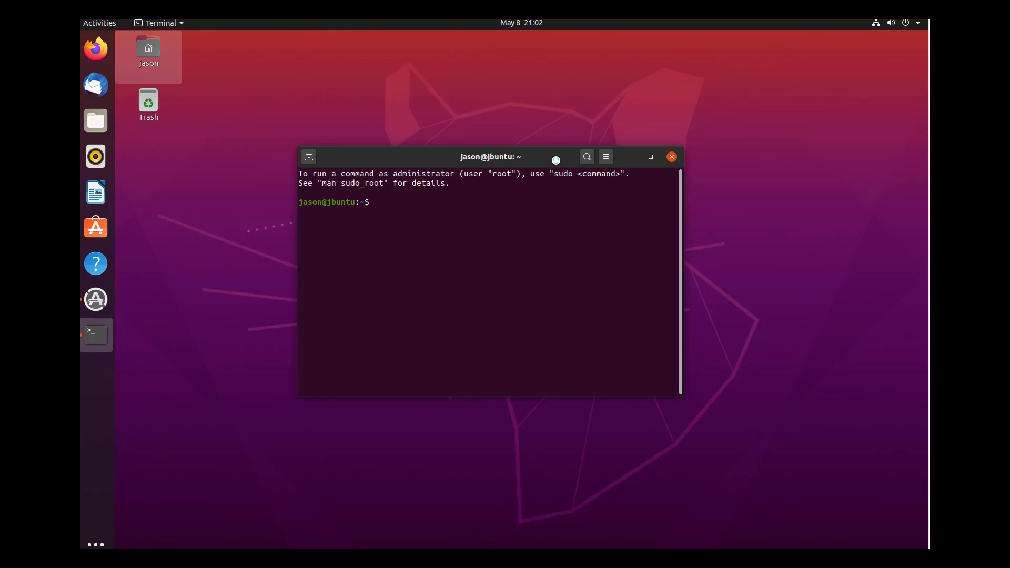
type("sudo shutdown -h now")
key("Return")
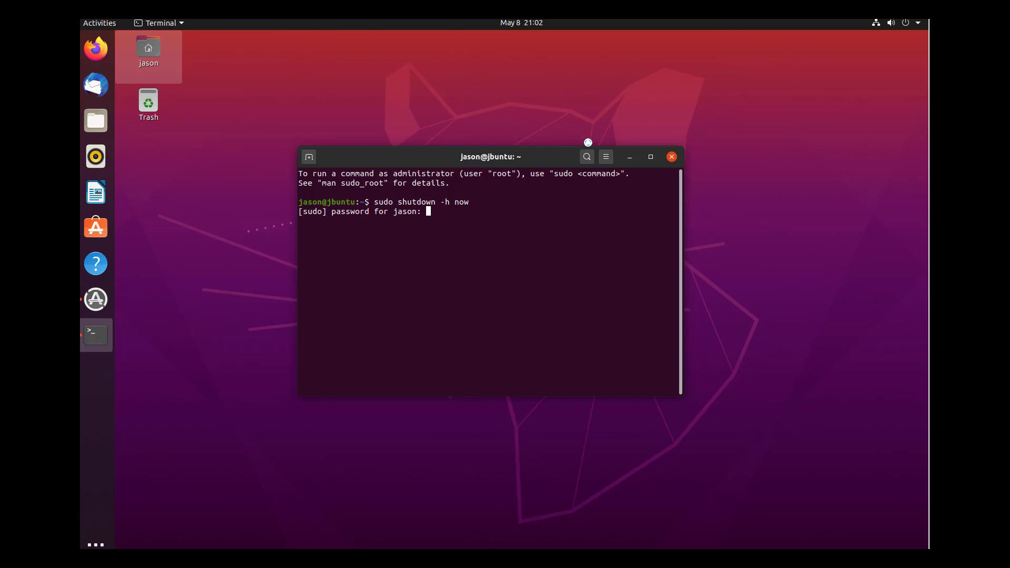
key("Return")
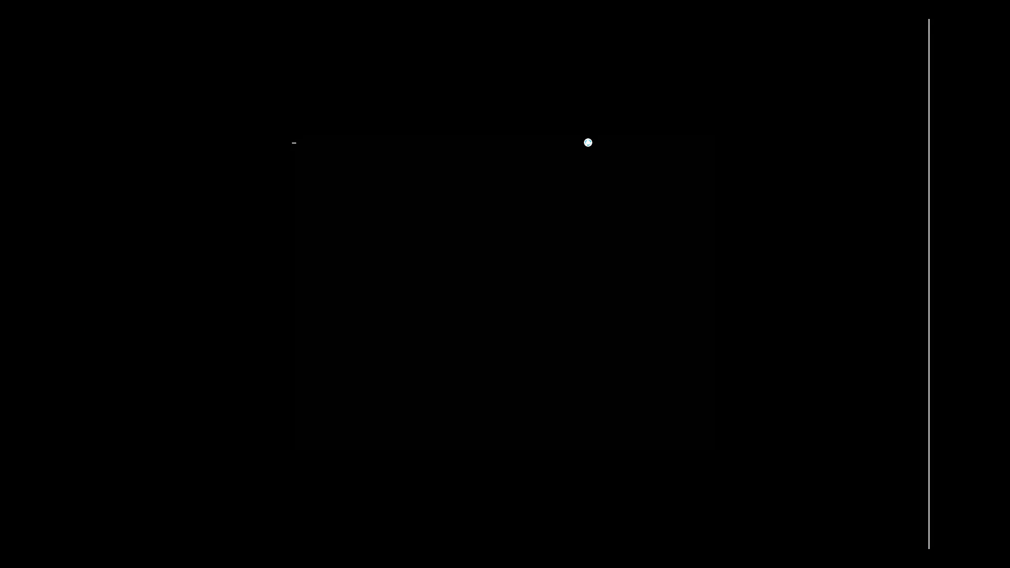